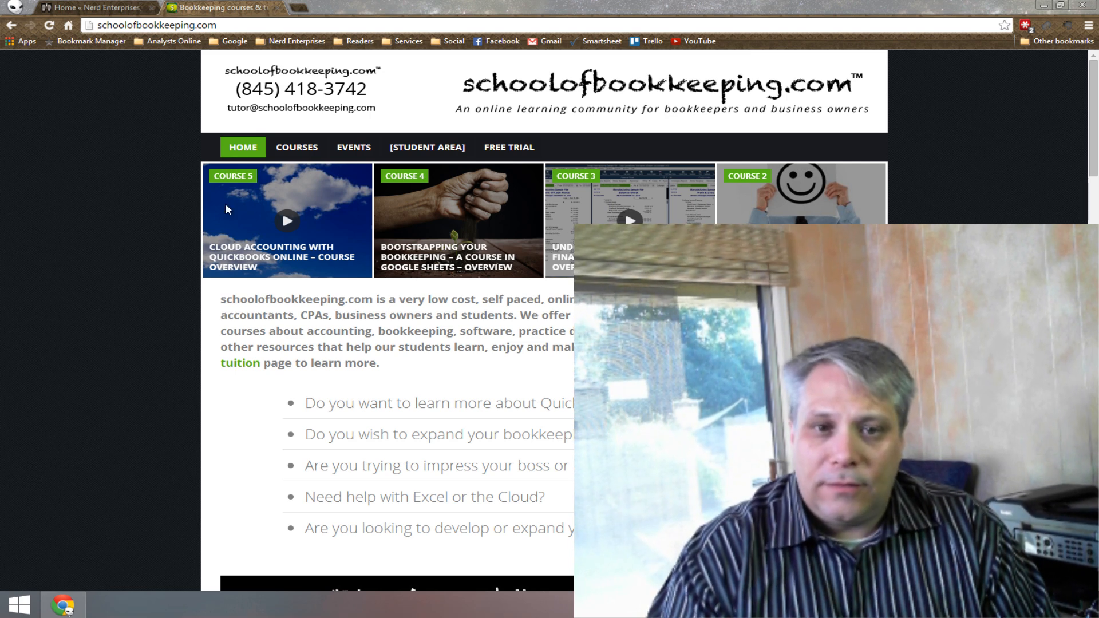
View the available courses on the schoolofbookkeeping.com Courses page and dismiss the Course #5 promotion.
{"action": "left_click", "coordinate": [292, 150]}
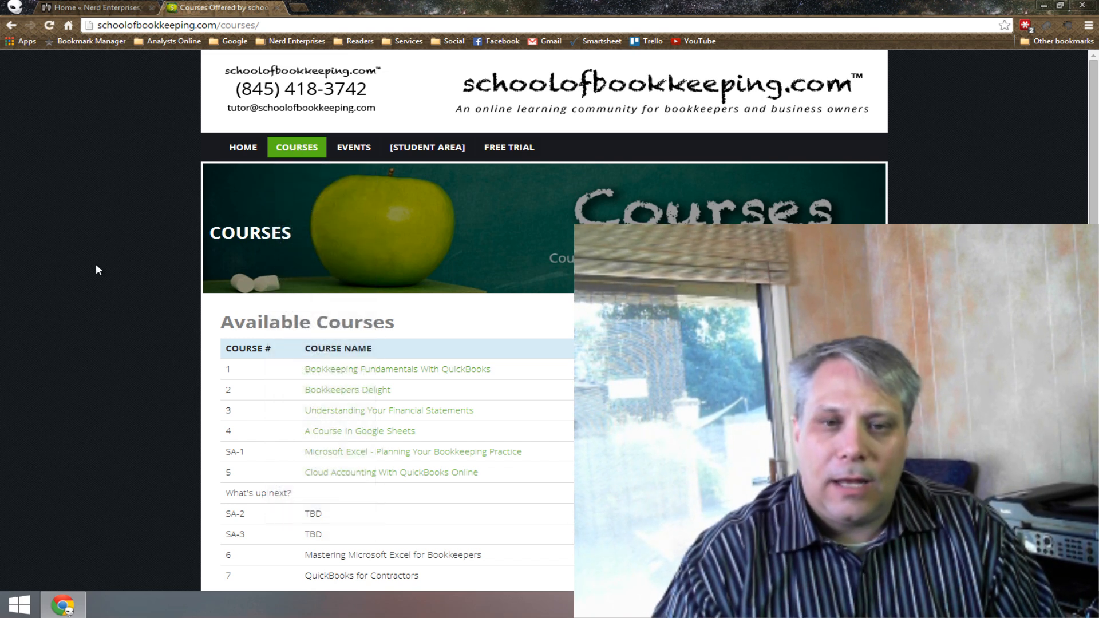
{"action": "scroll", "coordinate": [105, 276], "scroll_direction": "down", "scroll_amount": 1}
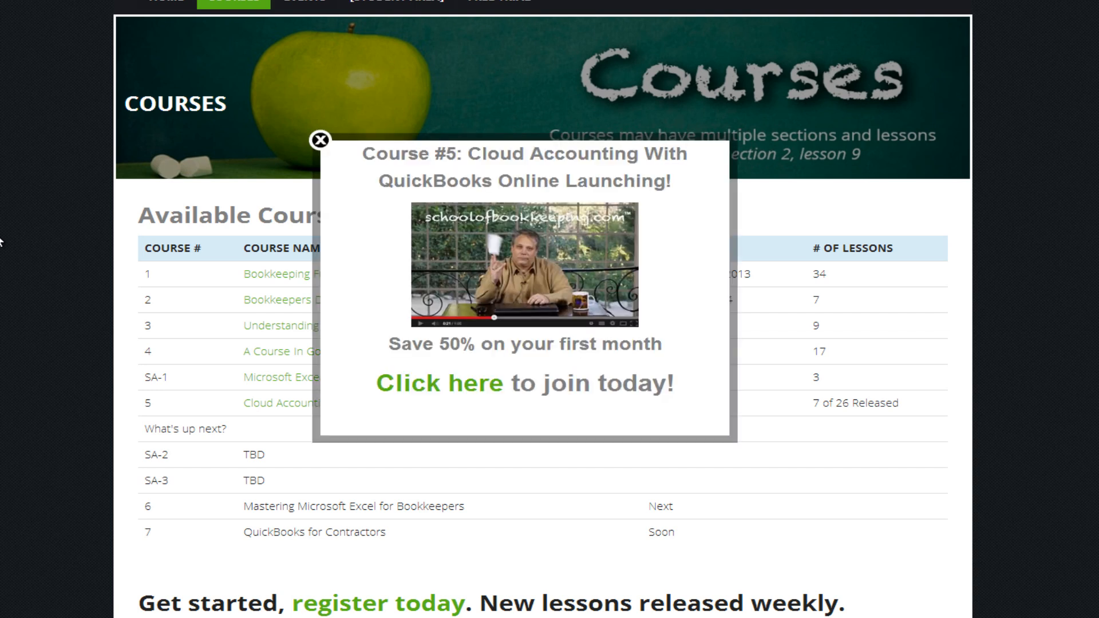
{"action": "left_click", "coordinate": [323, 141]}
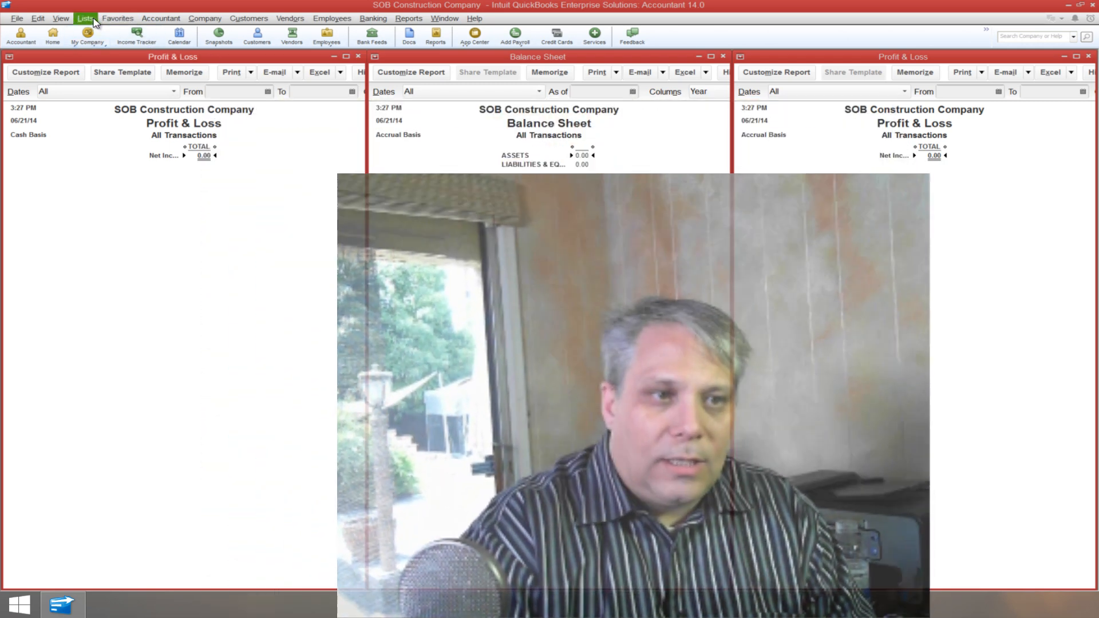
Open the Item List, move and enlarge its window, and show the items at the end of the list.
{"action": "left_click", "coordinate": [87, 19]}
{"action": "left_click", "coordinate": [98, 40]}
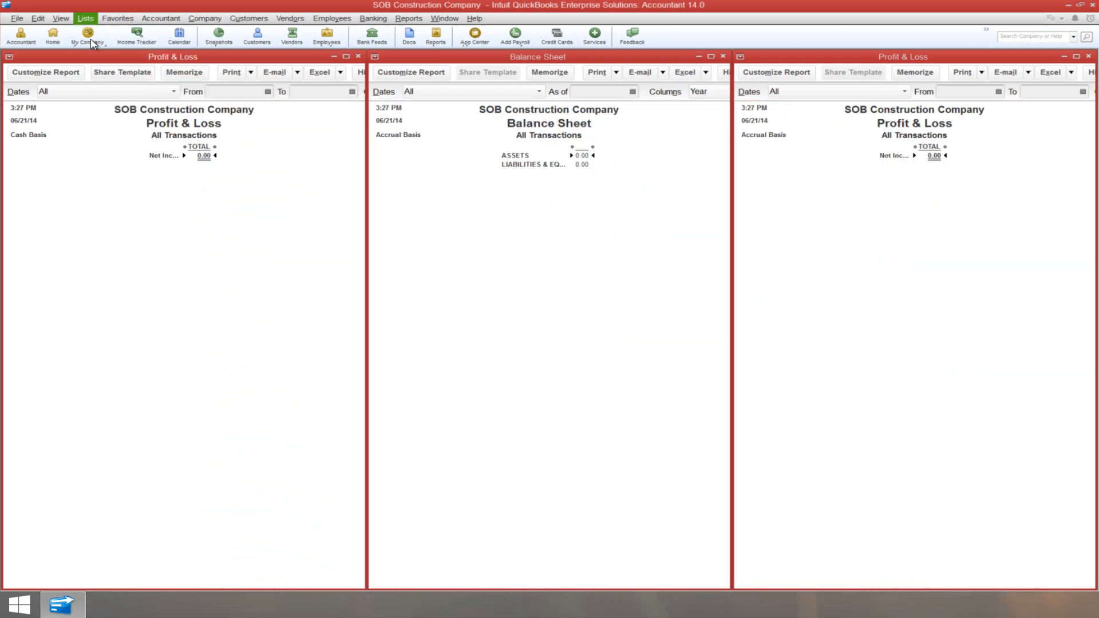
{"action": "left_click_drag", "start_coordinate": [596, 237], "coordinate": [207, 242]}
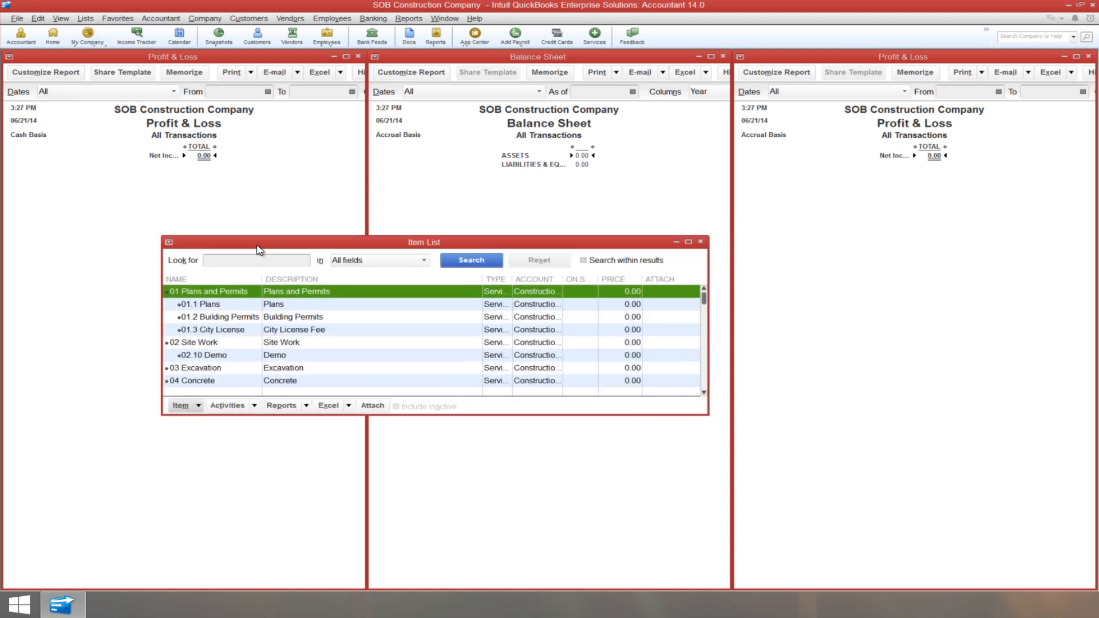
{"action": "left_click_drag", "start_coordinate": [406, 415], "coordinate": [406, 533]}
{"action": "scroll", "coordinate": [339, 426], "scroll_direction": "down", "scroll_amount": 10}
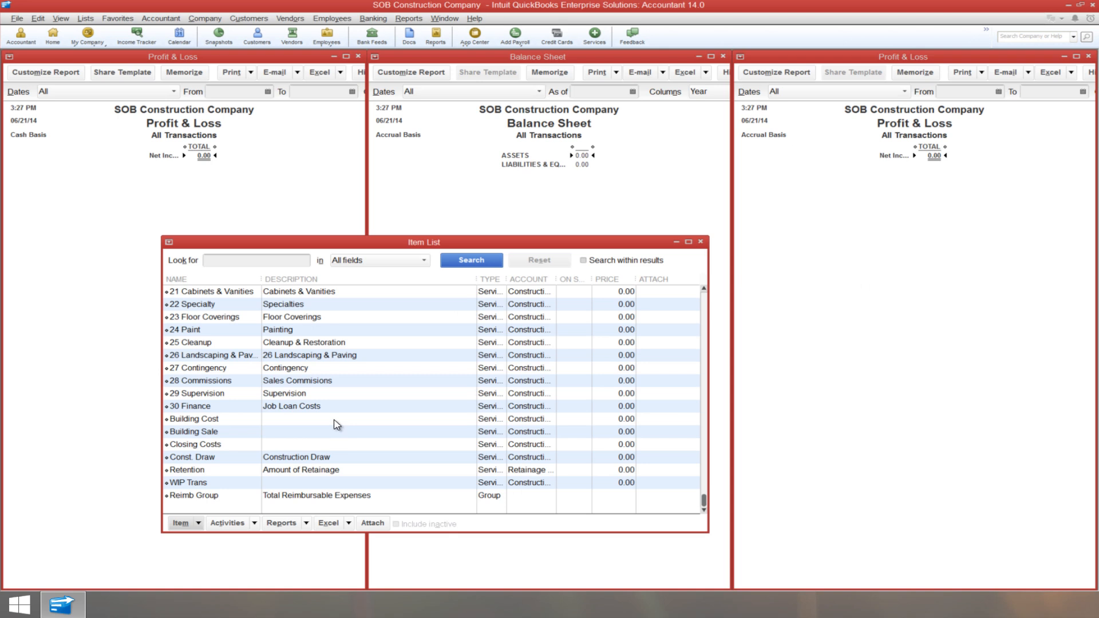
Examine which account the Retention item is linked to and the account's type, then close the item and the Item List.
{"action": "left_click", "coordinate": [192, 470]}
{"action": "right_click", "coordinate": [192, 471]}
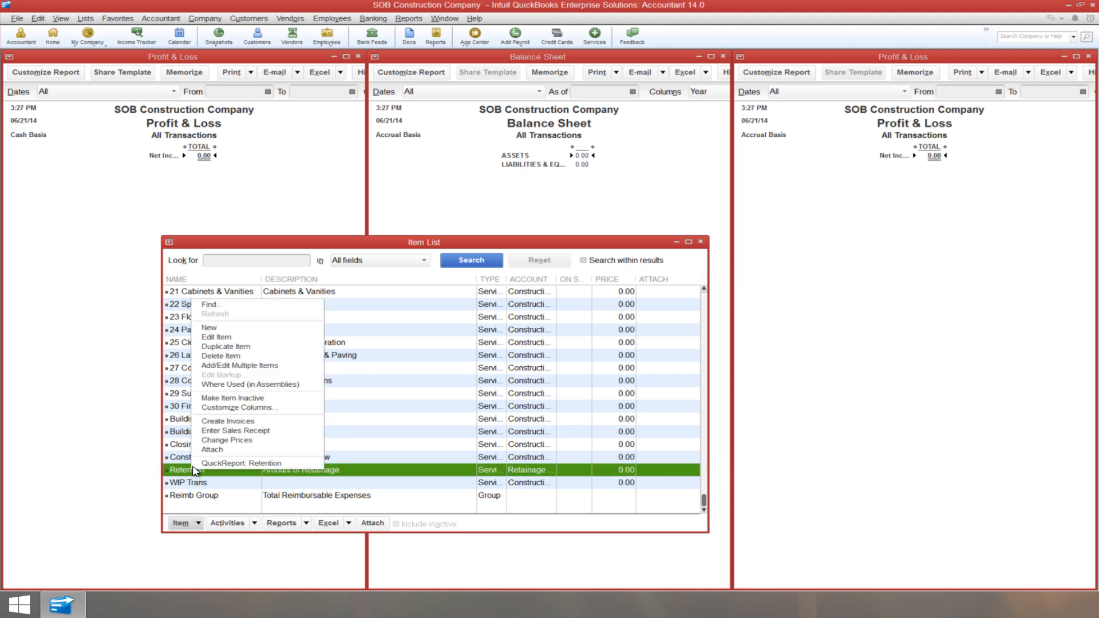
{"action": "left_click", "coordinate": [220, 339]}
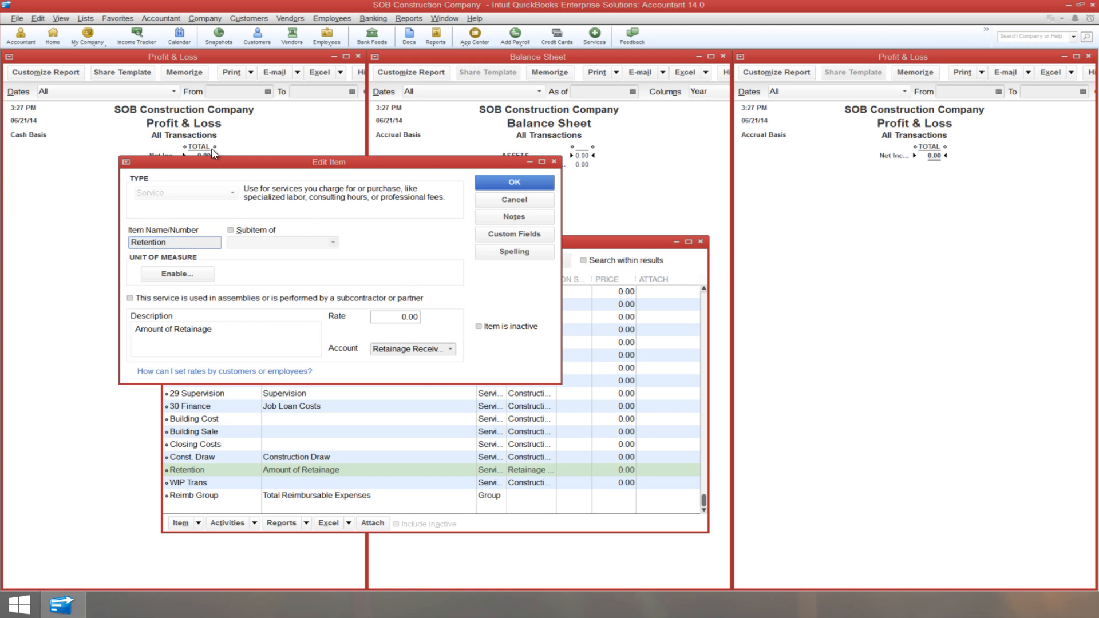
{"action": "left_click", "coordinate": [450, 348]}
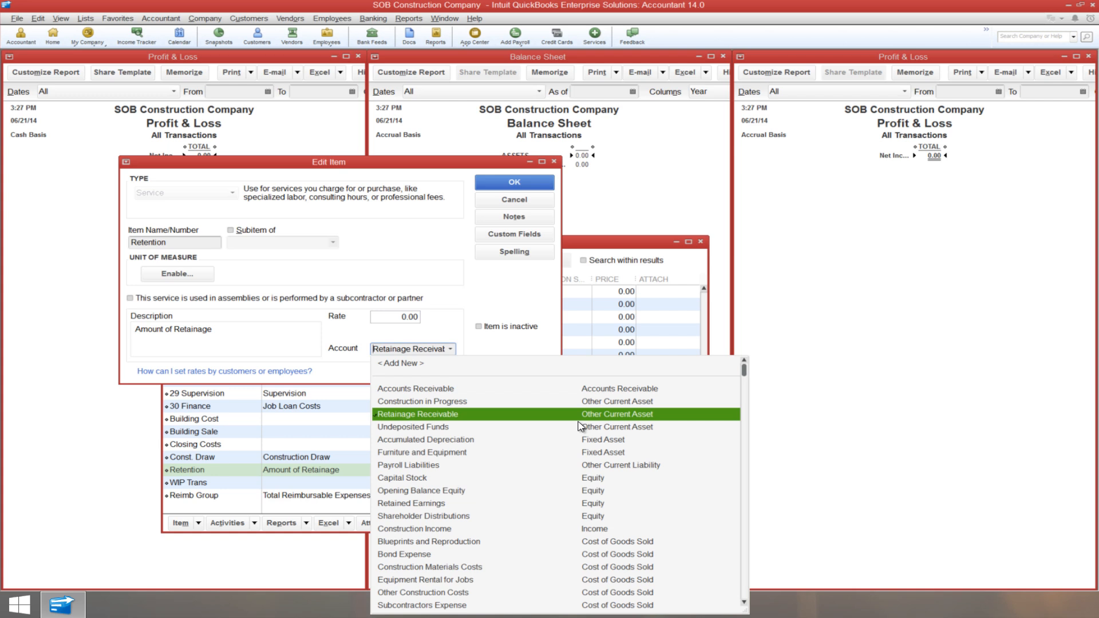
{"action": "left_click", "coordinate": [450, 295]}
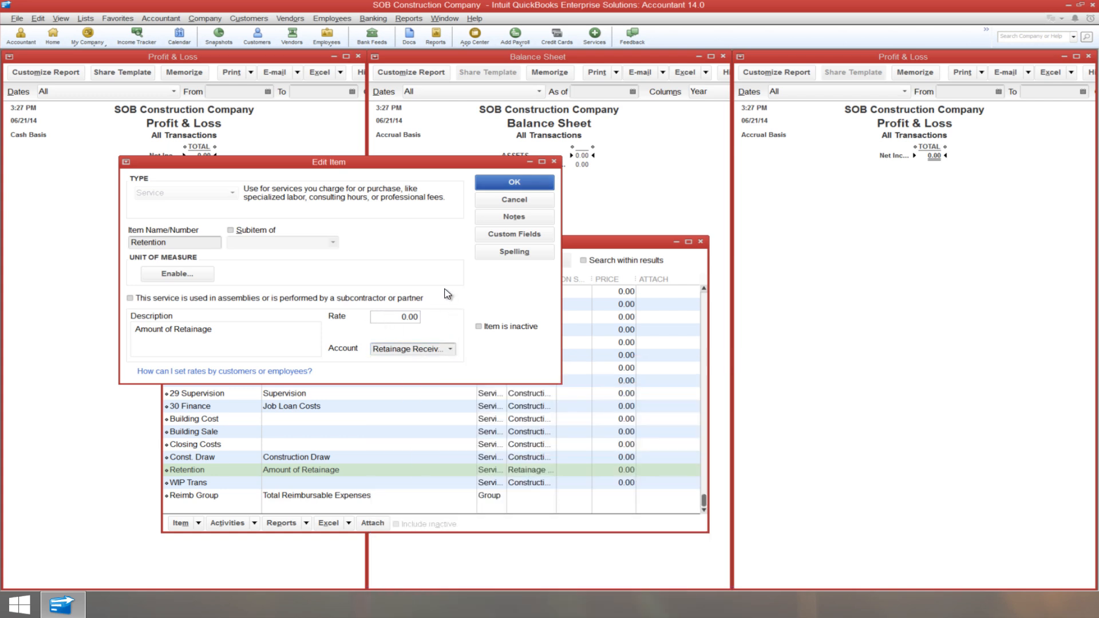
{"action": "left_click", "coordinate": [536, 181]}
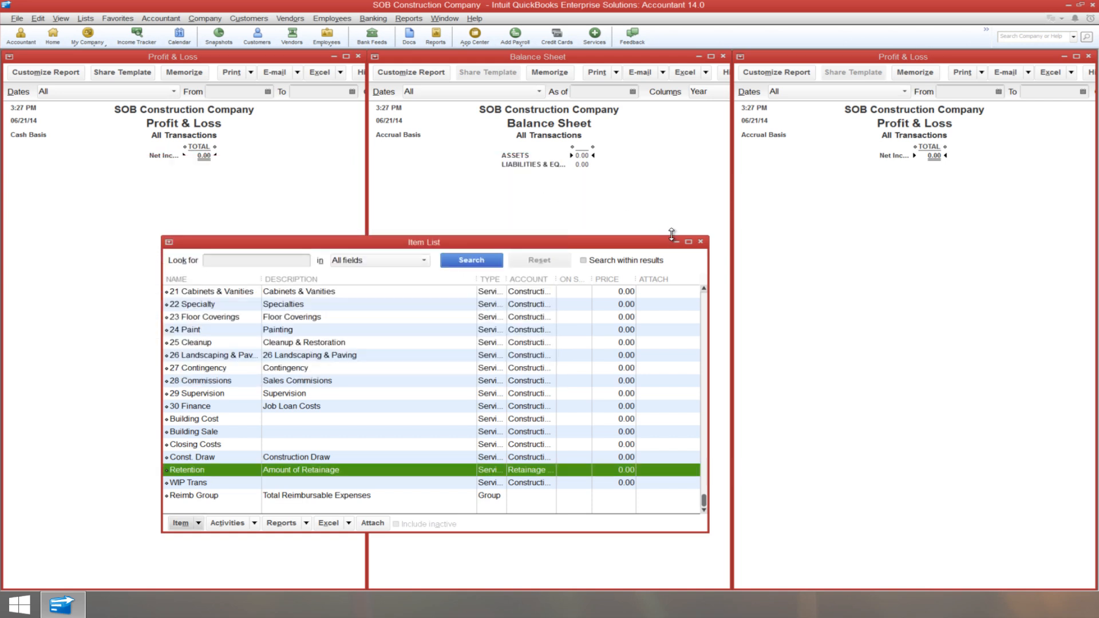
{"action": "left_click", "coordinate": [702, 241]}
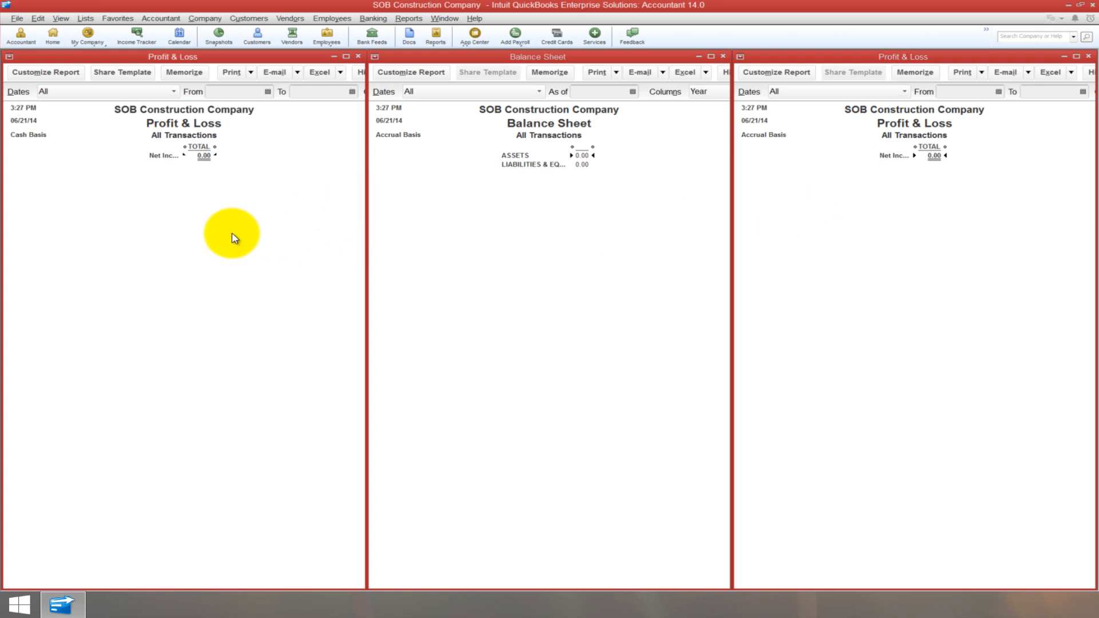
Start a new invoice for Some Customer and date it 12/18/2013.
{"action": "key", "text": "ctrl+i"}
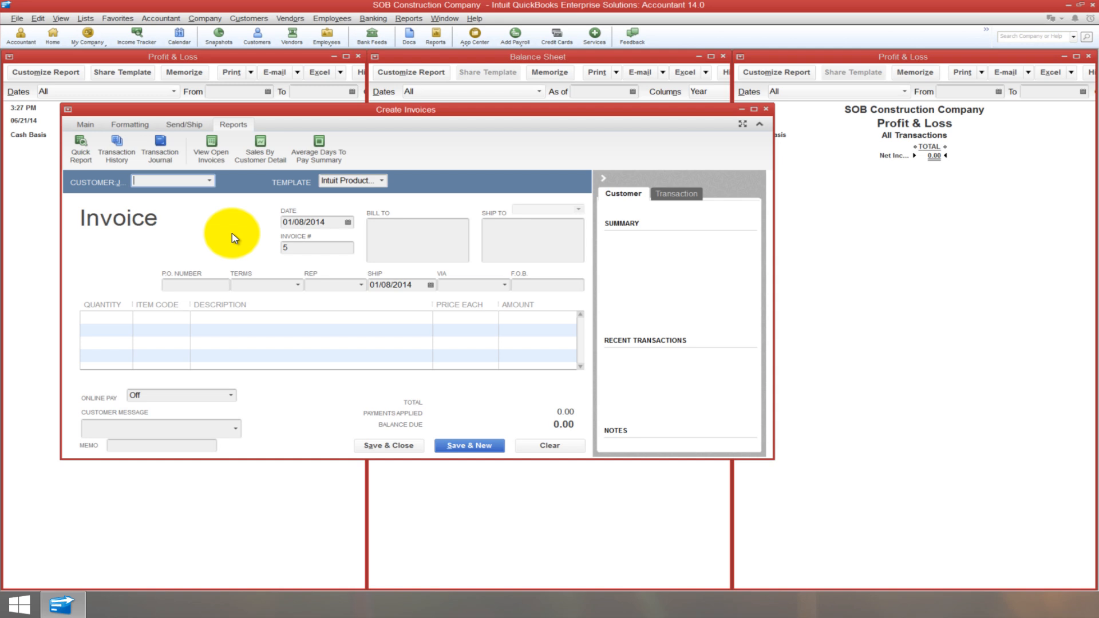
{"action": "type", "text": "stomer"}
{"action": "key", "text": "Tab"}
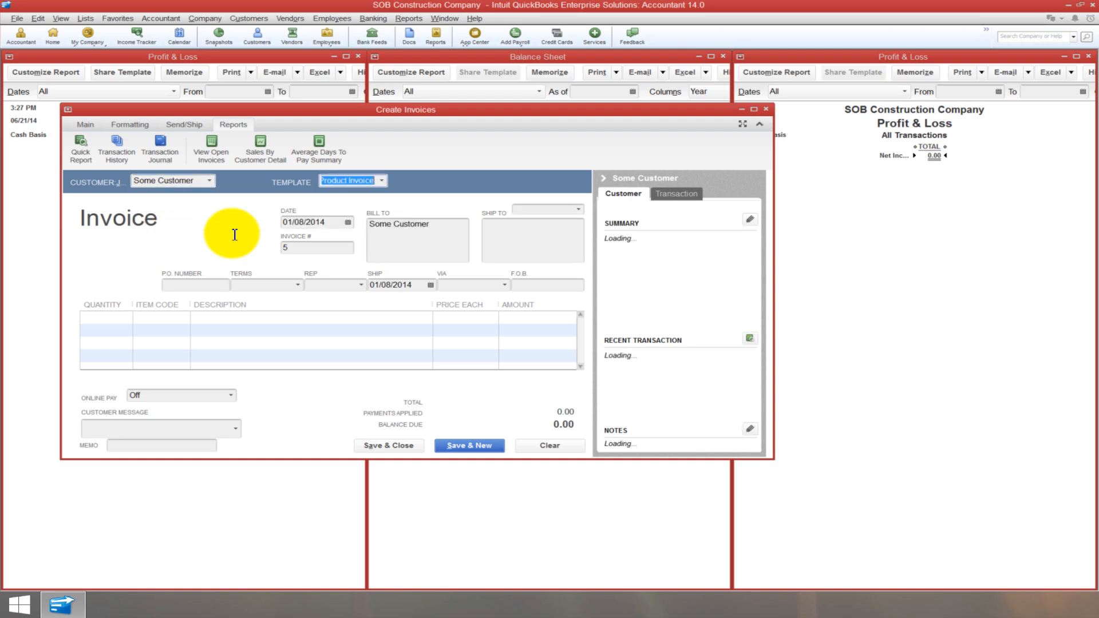
{"action": "left_click", "coordinate": [348, 223]}
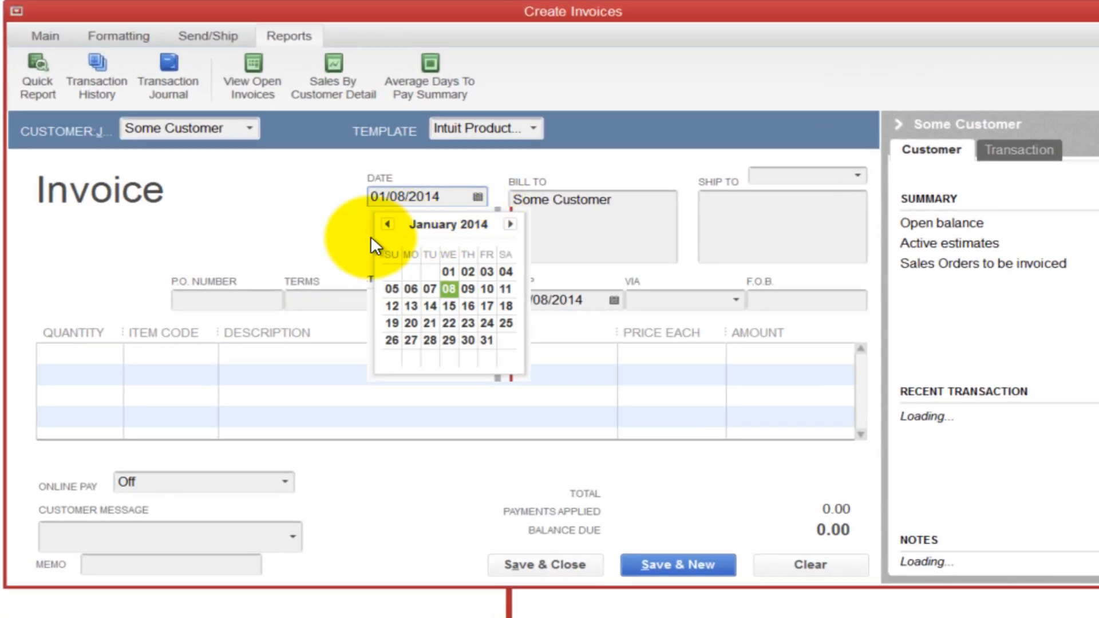
{"action": "left_click", "coordinate": [378, 225]}
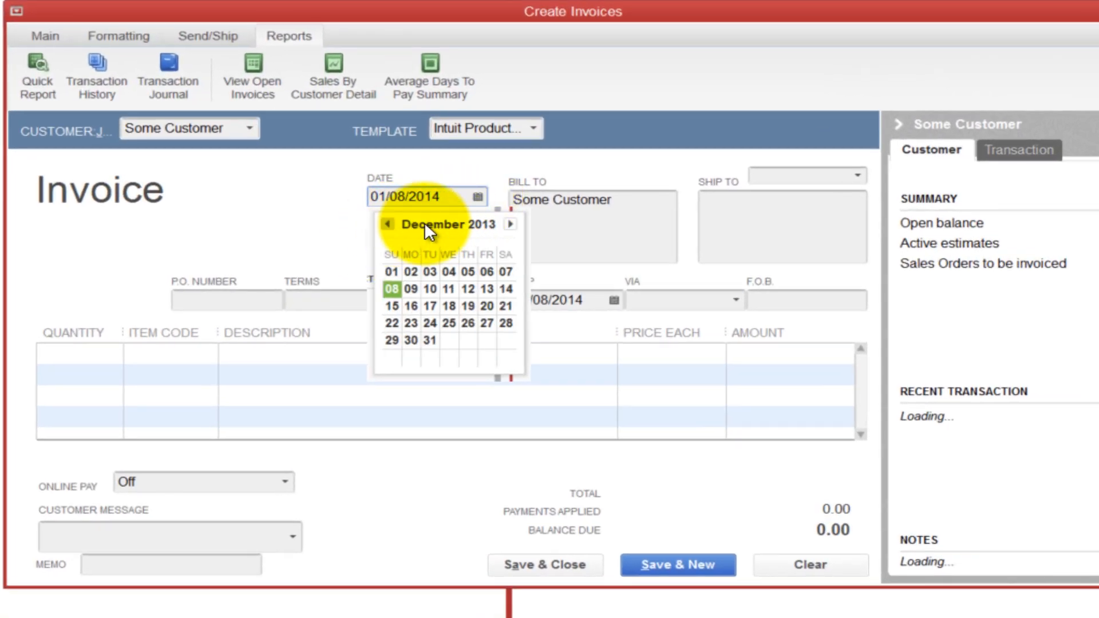
{"action": "left_click", "coordinate": [449, 306]}
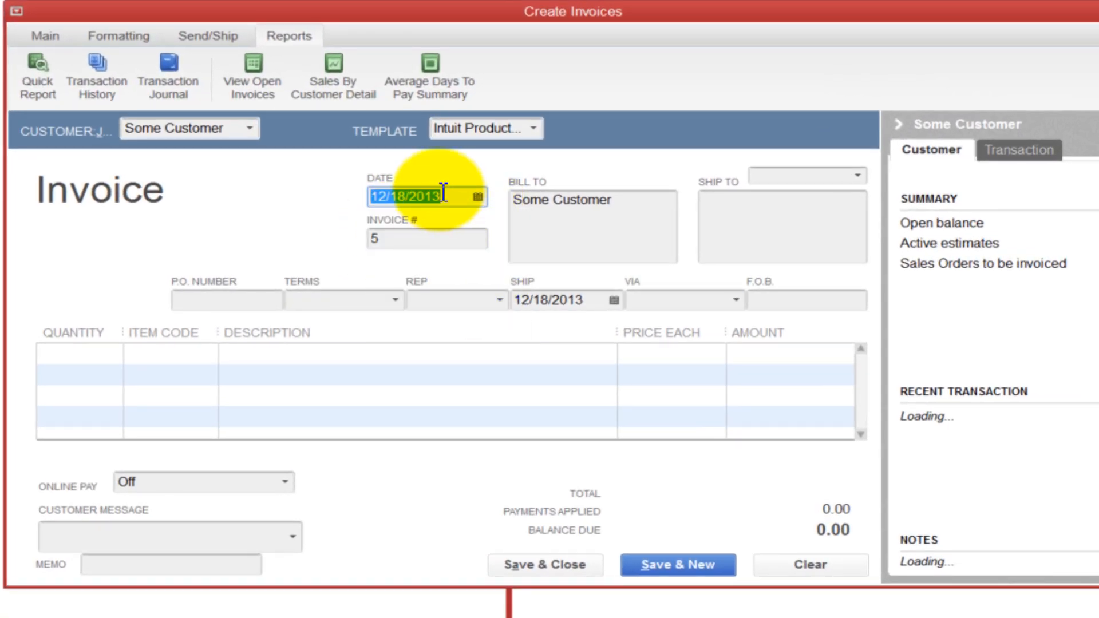
Add the item 04 Concrete to the invoice at a price of 100,000.00.
{"action": "left_click", "coordinate": [179, 355]}
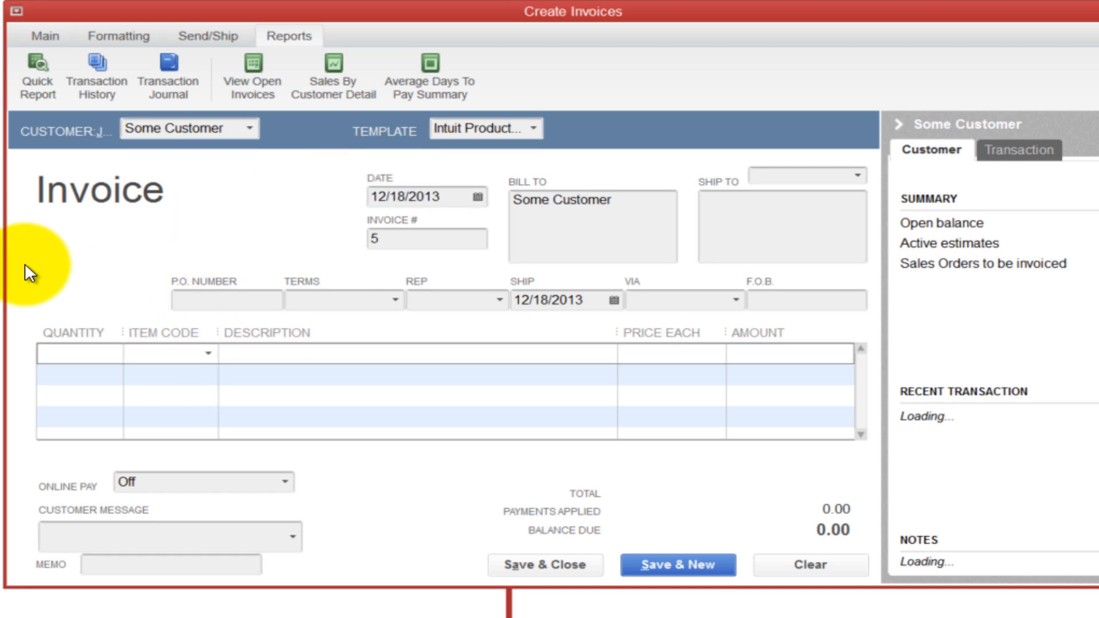
{"action": "type", "text": "04 Concrete"}
{"action": "key", "text": "Tab"}
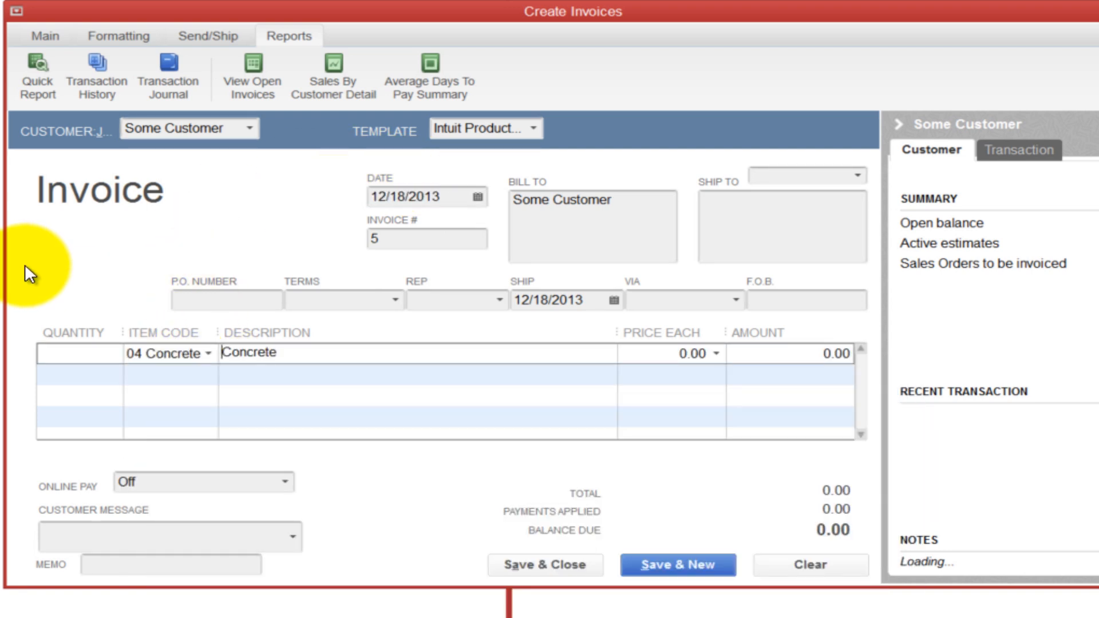
{"action": "key", "text": "Tab"}
{"action": "type", "text": "100,0"}
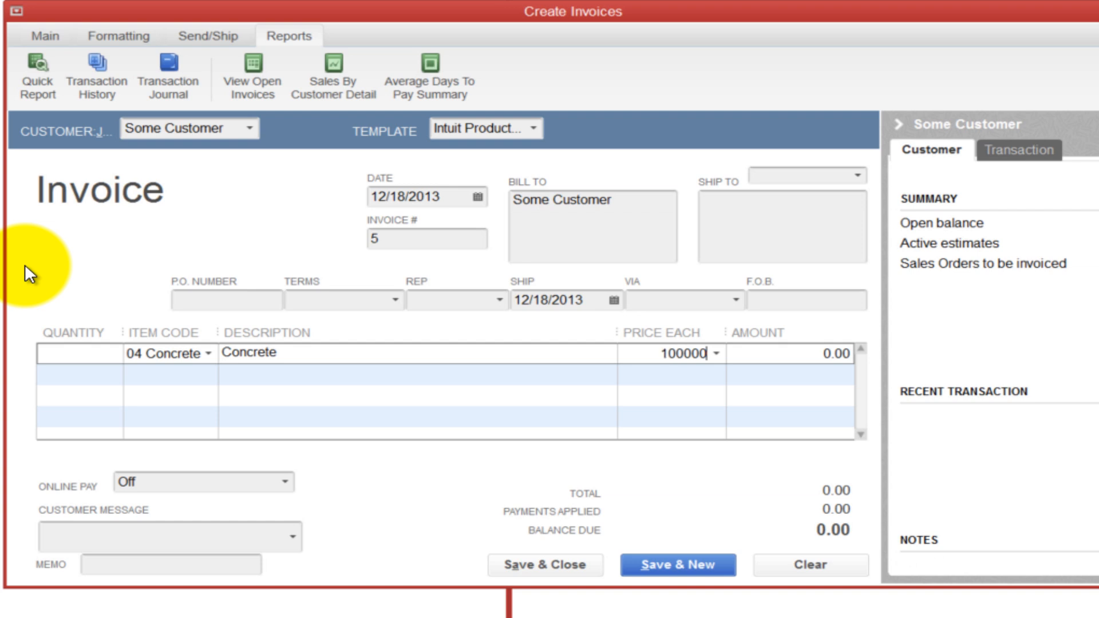
{"action": "type", "text": "00"}
{"action": "key", "text": "Tab"}
{"action": "key", "text": "Tab"}
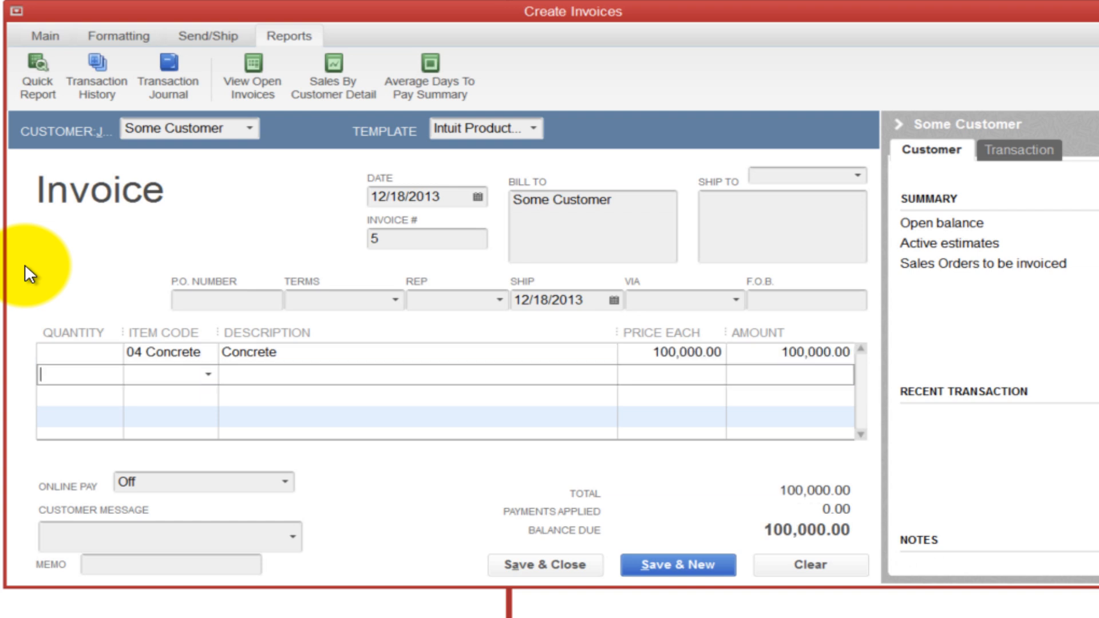
Add a Retention line to the invoice with quantity 100,000 and a price of -0.10.
{"action": "type", "text": "100000"}
{"action": "key", "text": "Tab"}
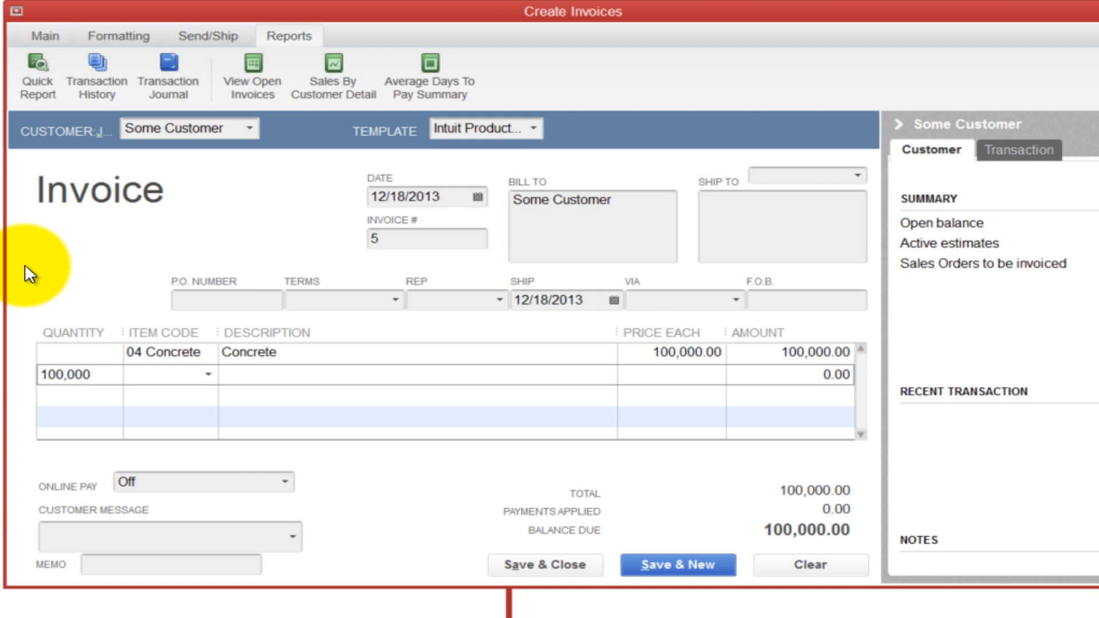
{"action": "type", "text": "Retention"}
{"action": "key", "text": "Tab"}
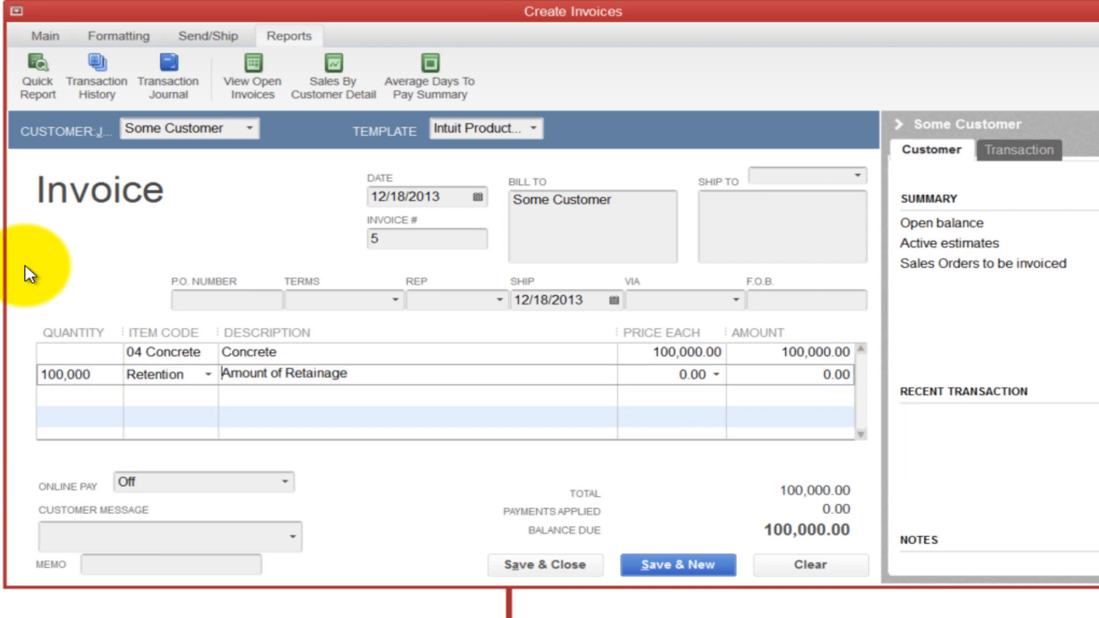
{"action": "key", "text": "Tab"}
{"action": "type", "text": "-"}
{"action": "key", "text": "Tab"}
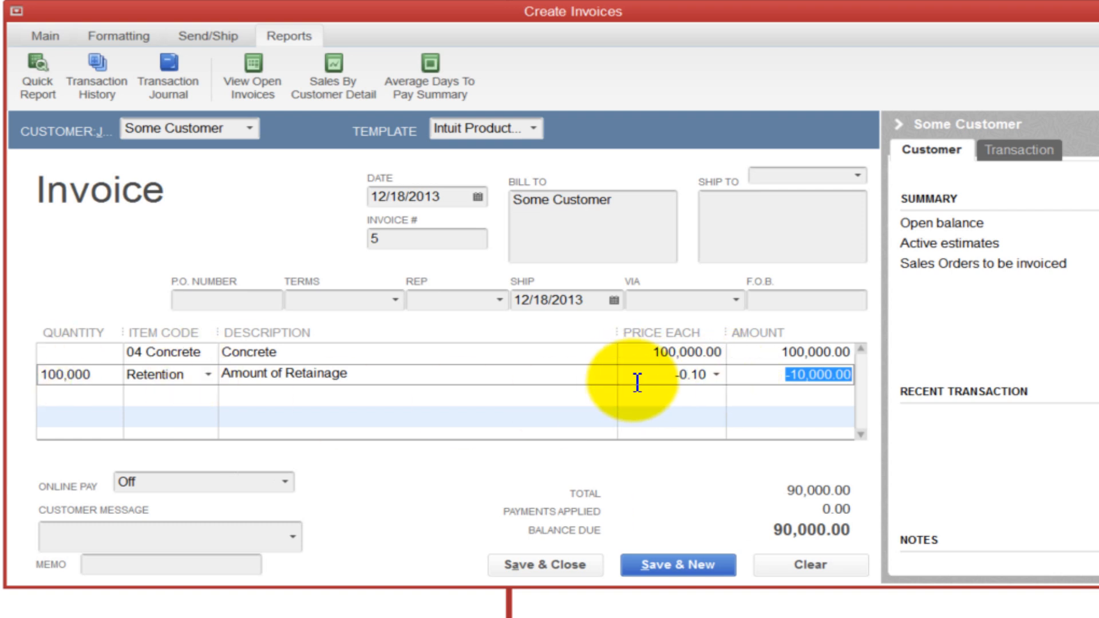
{"action": "left_click", "coordinate": [737, 381]}
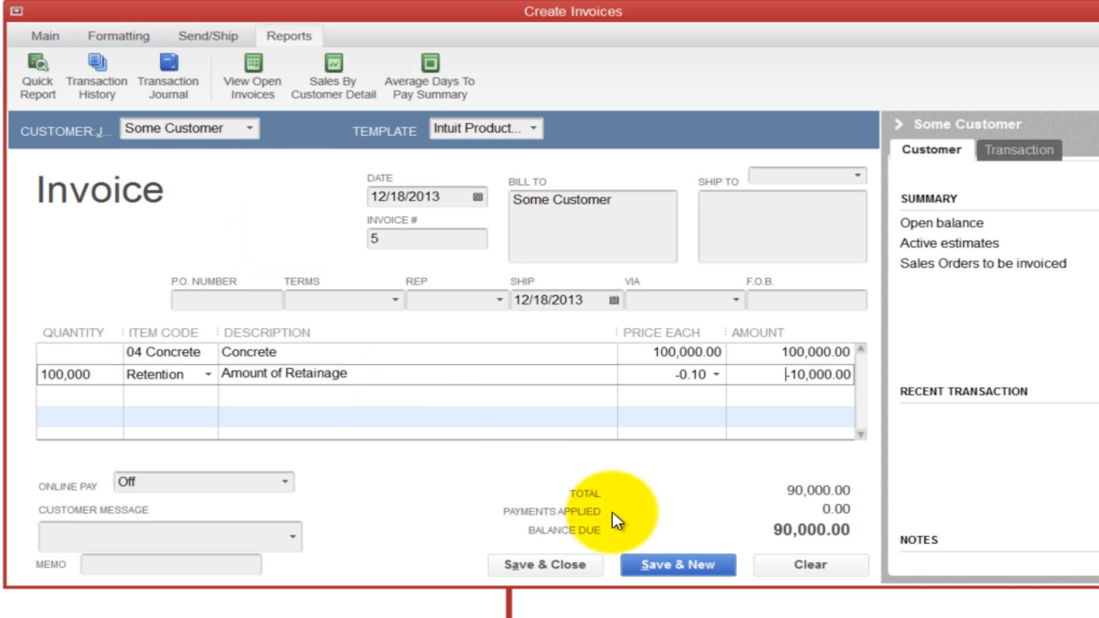
Save and close the invoice, accepting the past date and skipping the spelling corrections.
{"action": "left_click", "coordinate": [533, 565]}
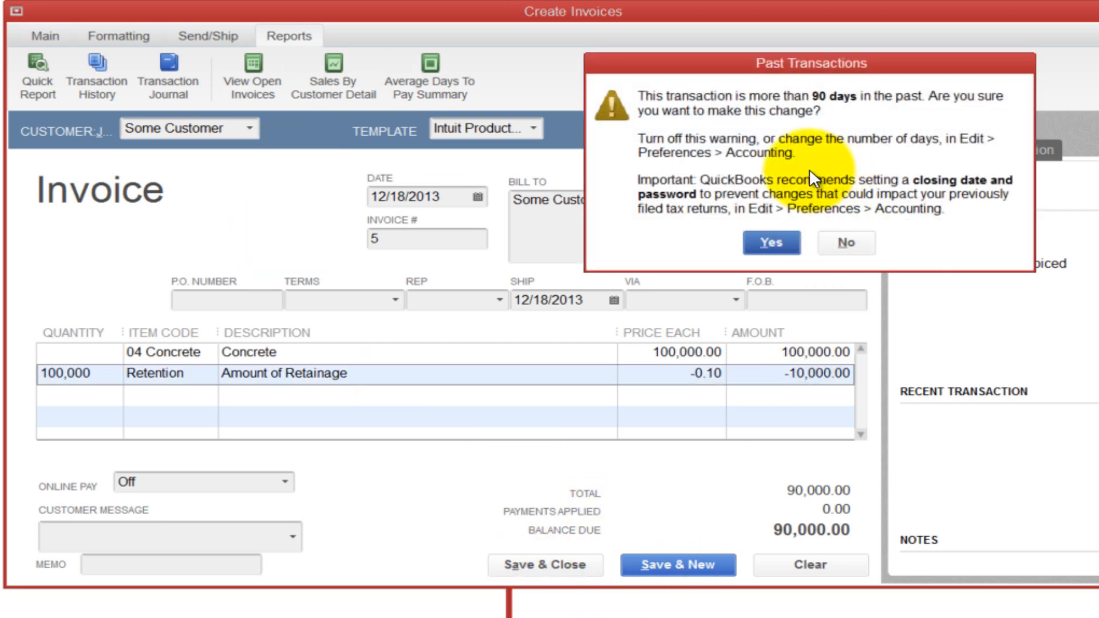
{"action": "left_click", "coordinate": [778, 245]}
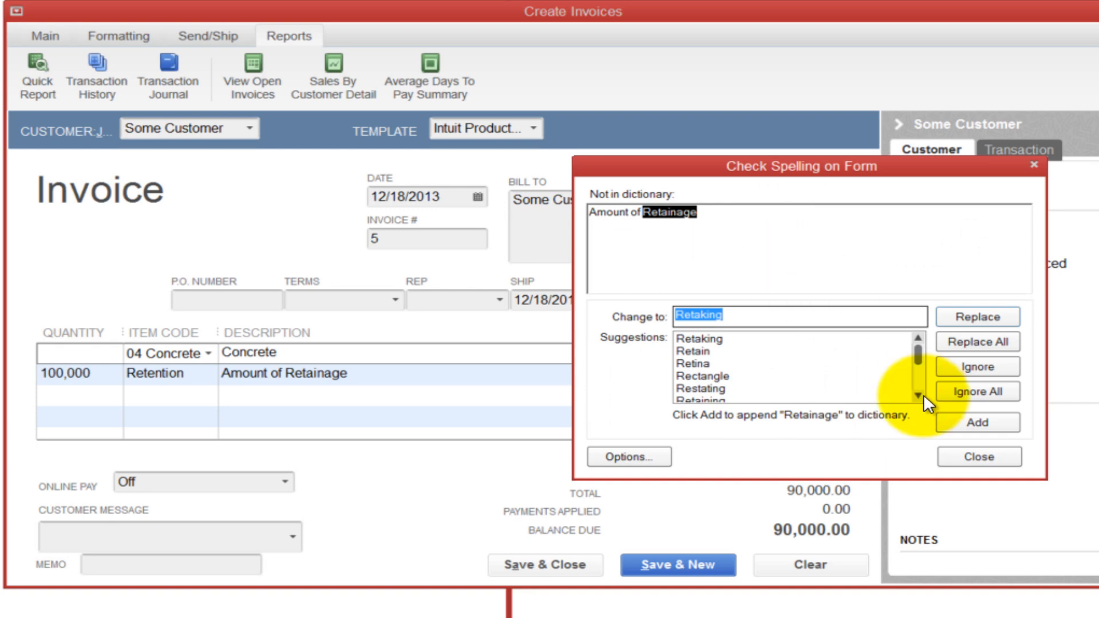
{"action": "left_click", "coordinate": [994, 455]}
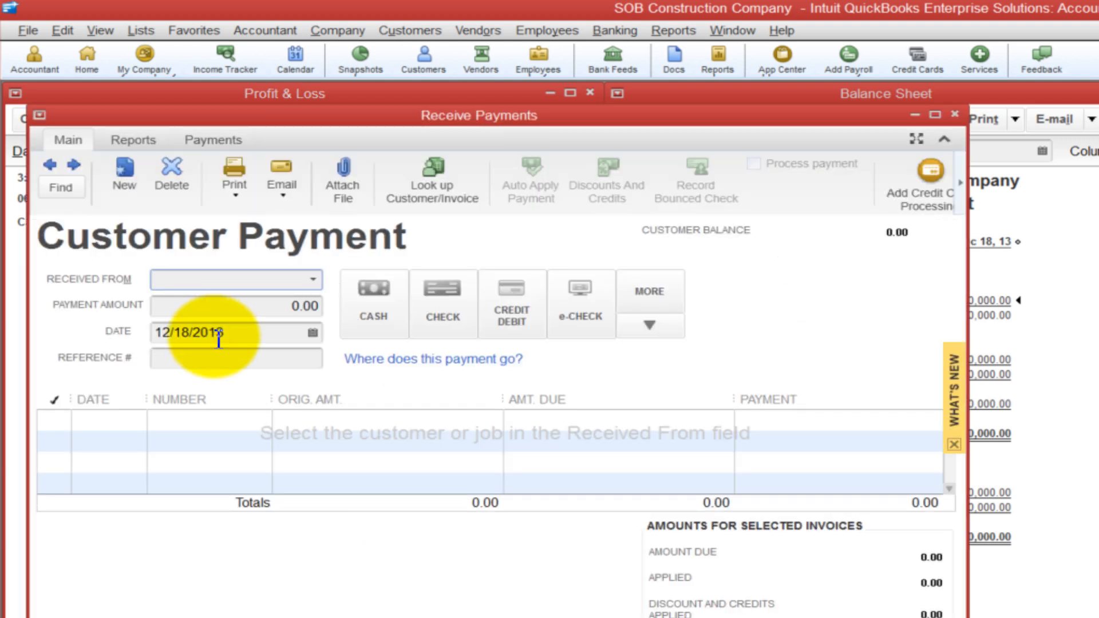
Enter a 90,000.00 customer payment from Some Customer against the 12/18/2013 invoice.
{"action": "key", "text": "Tab"}
{"action": "type", "text": "90,0"}
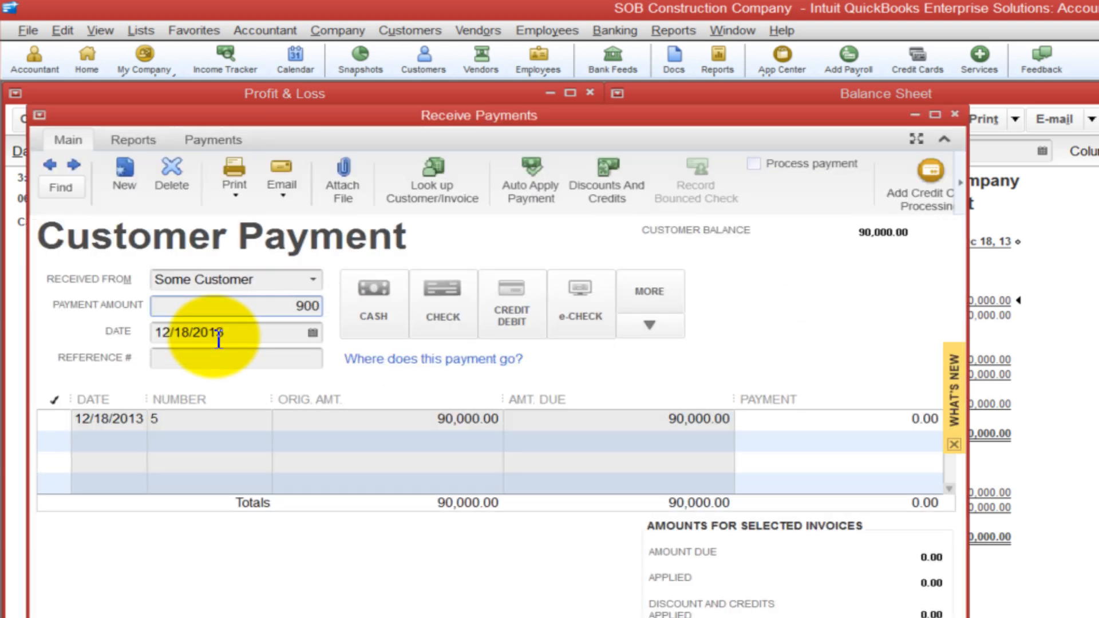
{"action": "type", "text": "00"}
{"action": "key", "text": "Tab"}
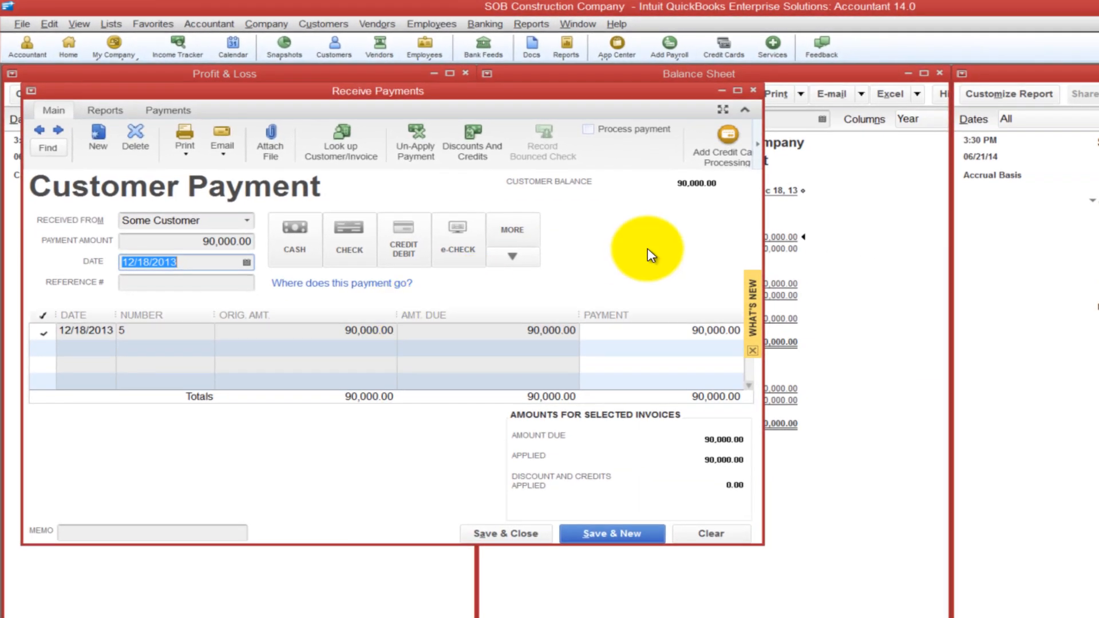
Change the Balance Sheet's report basis to Cash.
{"action": "left_click", "coordinate": [1088, 398]}
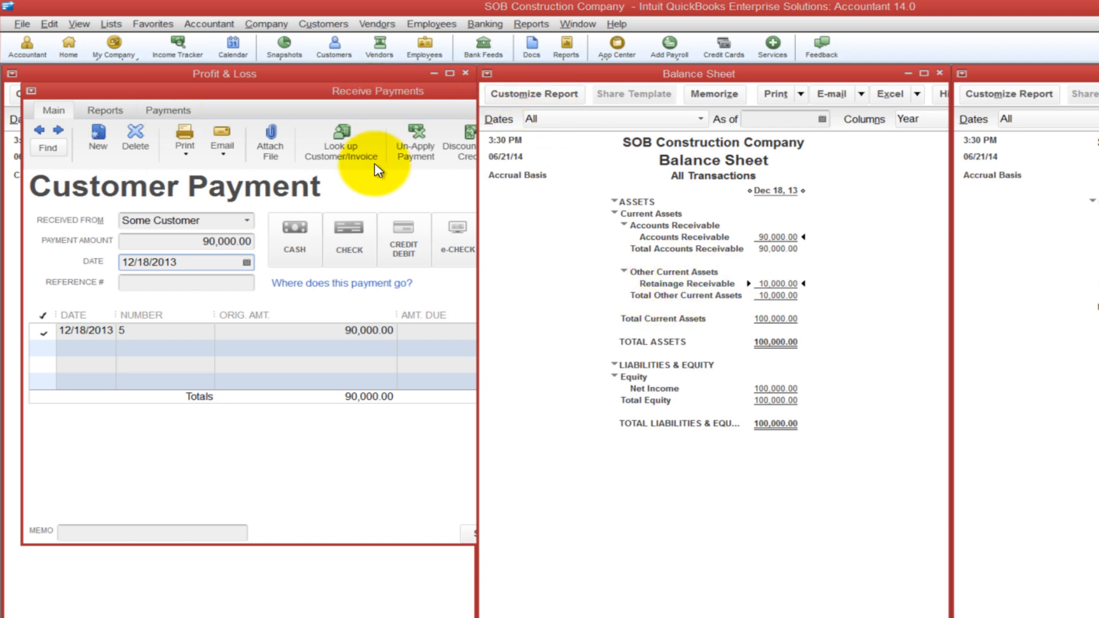
{"action": "left_click", "coordinate": [372, 308]}
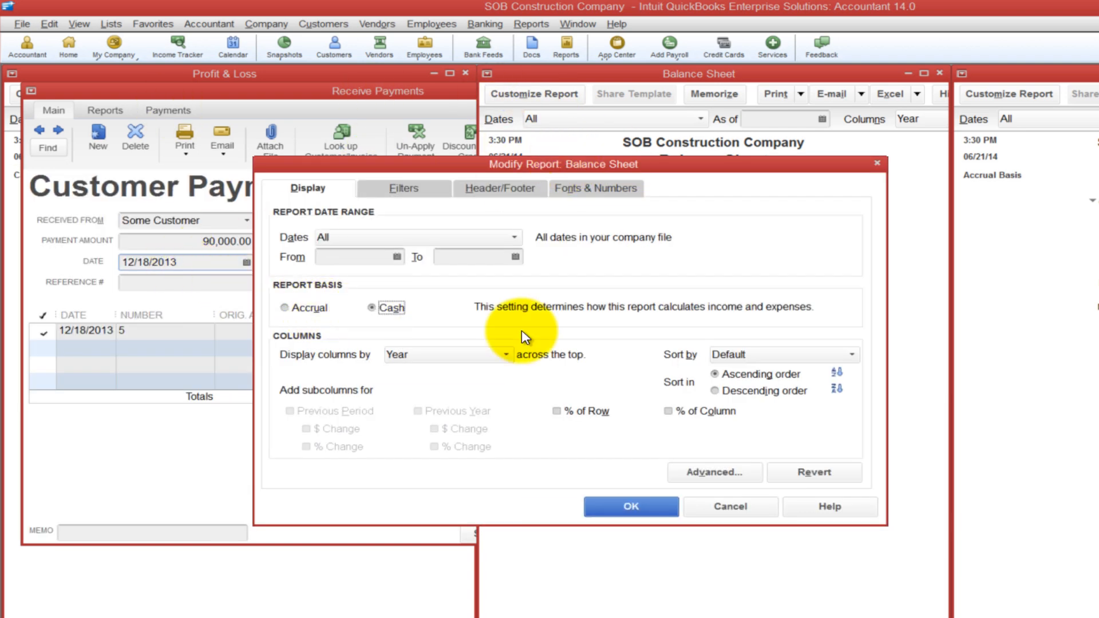
{"action": "left_click", "coordinate": [647, 511]}
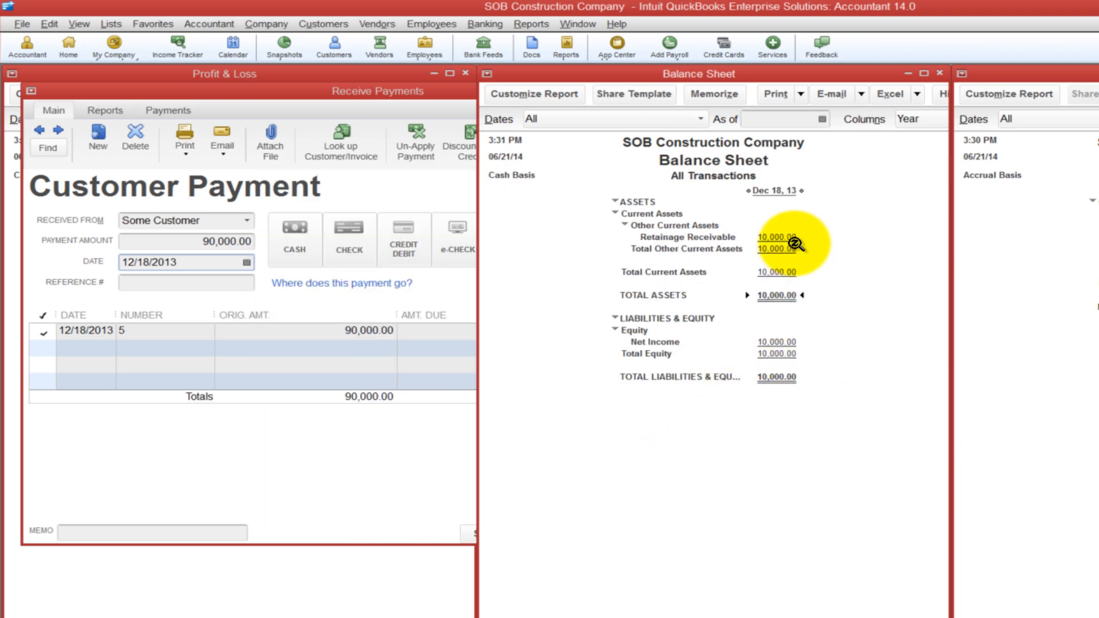
Change the Balance Sheet's report basis to Accrual.
{"action": "left_click", "coordinate": [778, 238]}
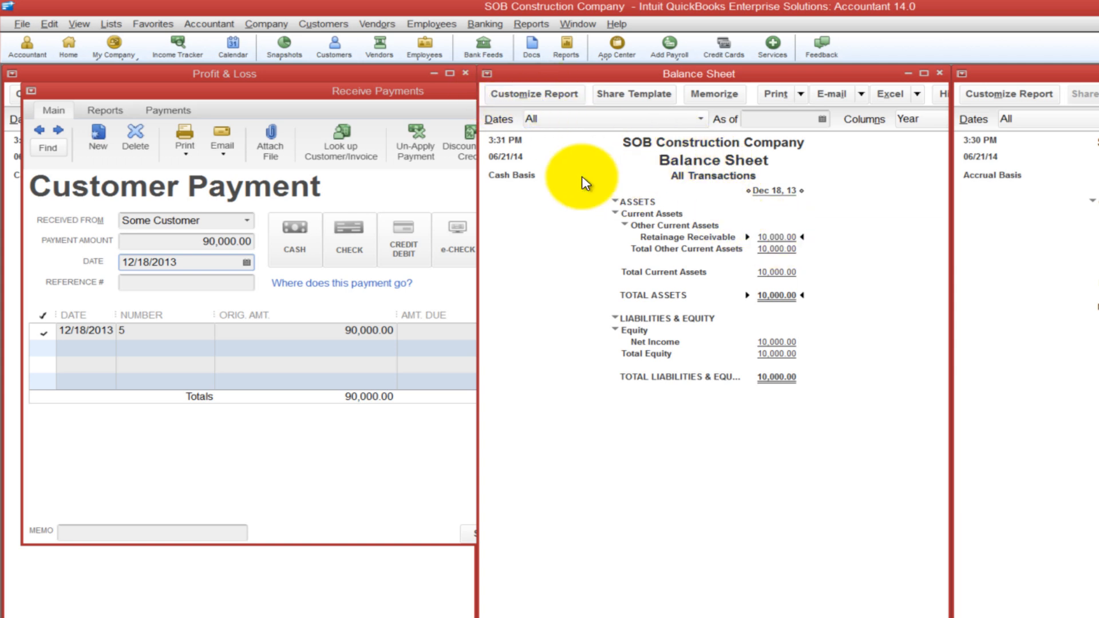
{"action": "left_click", "coordinate": [531, 103]}
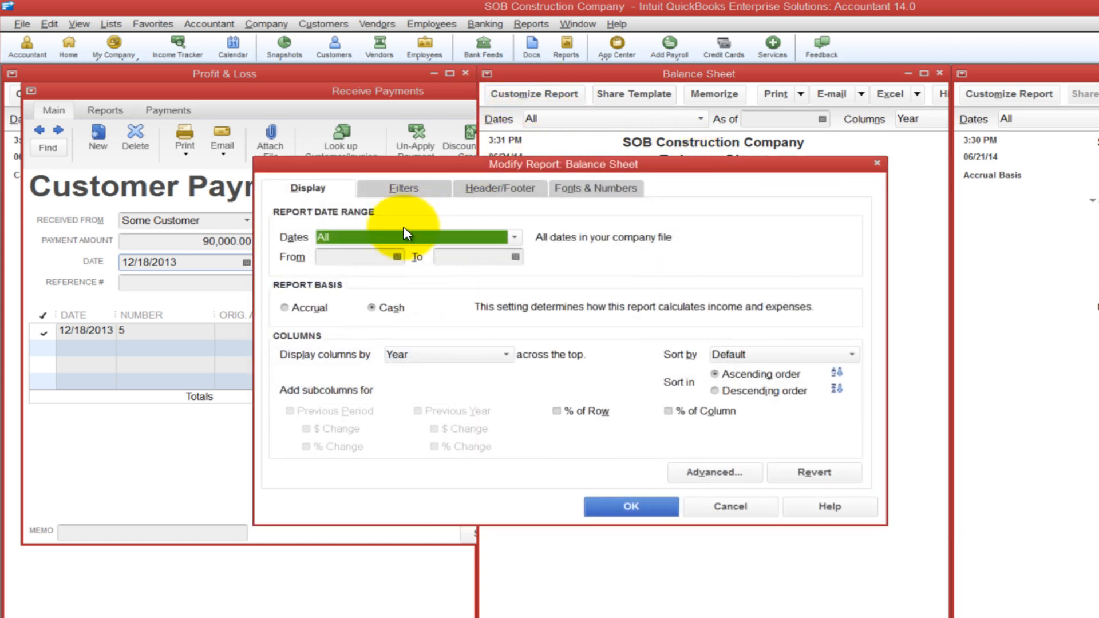
{"action": "left_click", "coordinate": [327, 311]}
{"action": "left_click", "coordinate": [671, 513]}
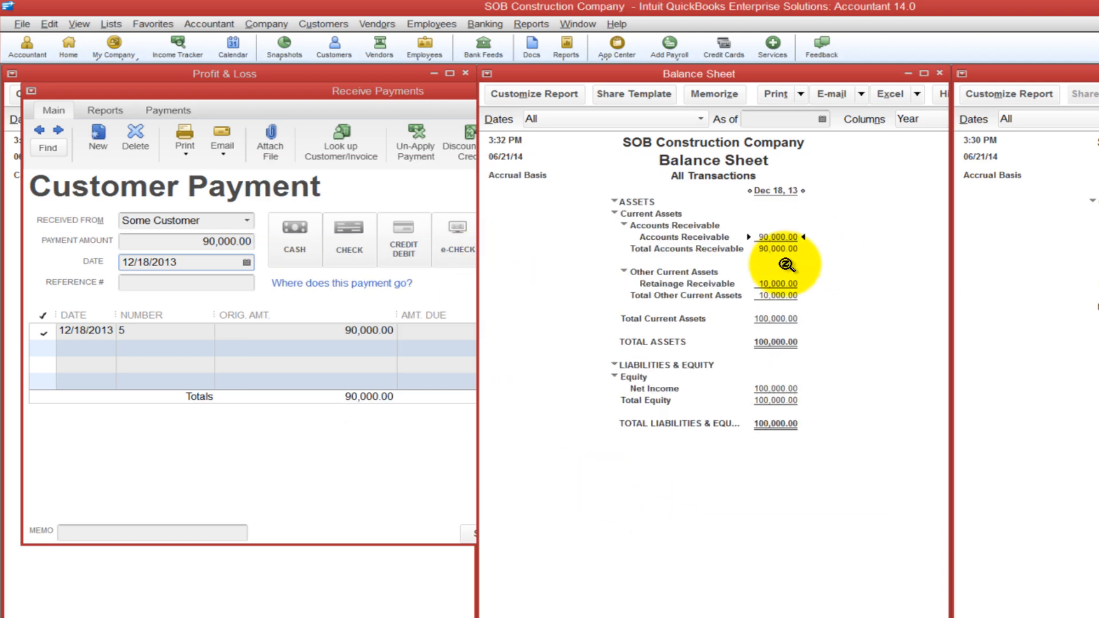
Date the 90,000.00 customer payment 01/08/2014, then save and close it, accepting the past date.
{"action": "left_click", "coordinate": [307, 468]}
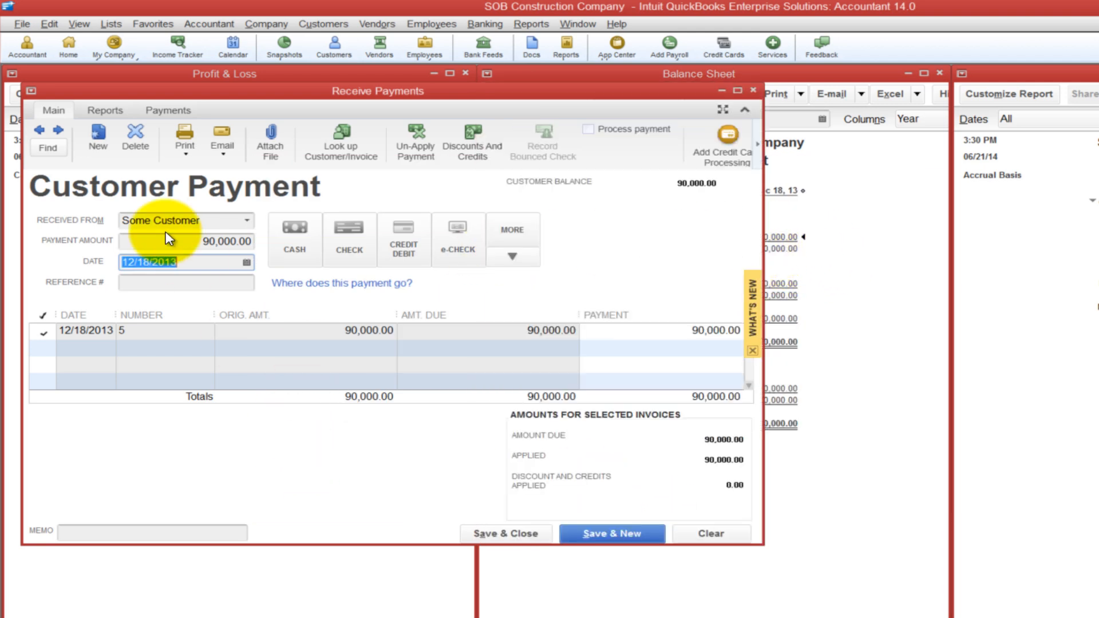
{"action": "left_click", "coordinate": [247, 262]}
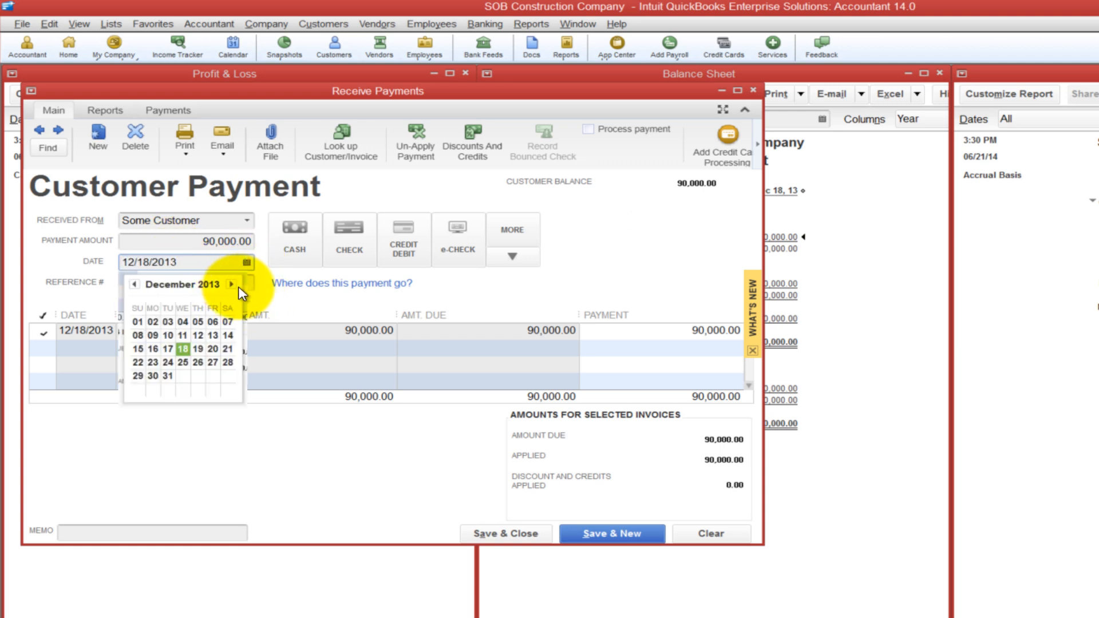
{"action": "left_click", "coordinate": [232, 284]}
{"action": "left_click", "coordinate": [182, 335]}
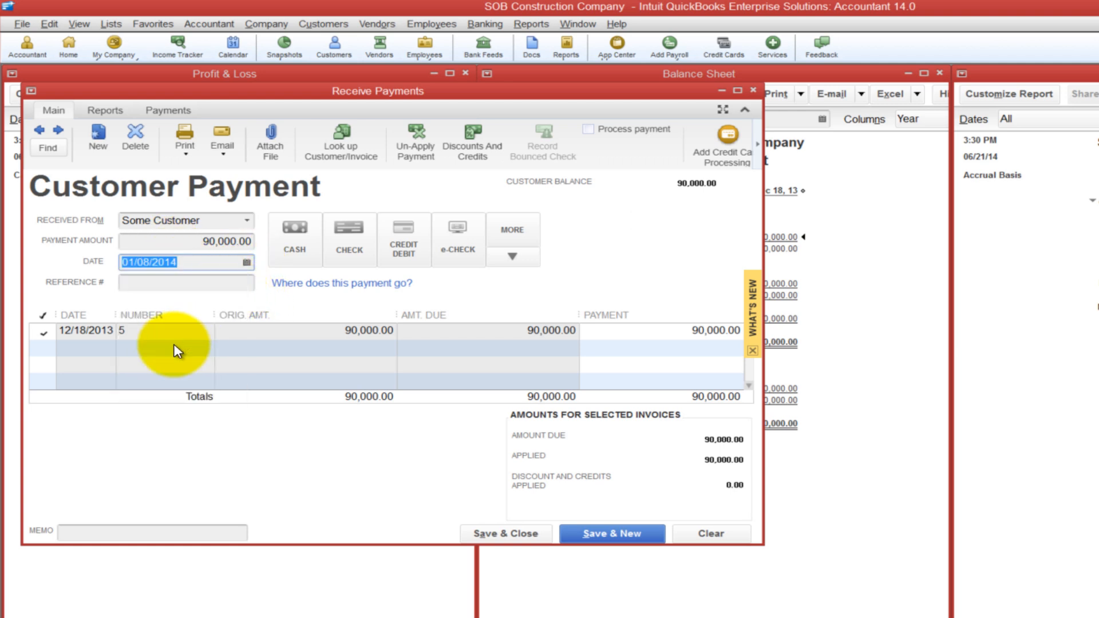
{"action": "left_click", "coordinate": [503, 535]}
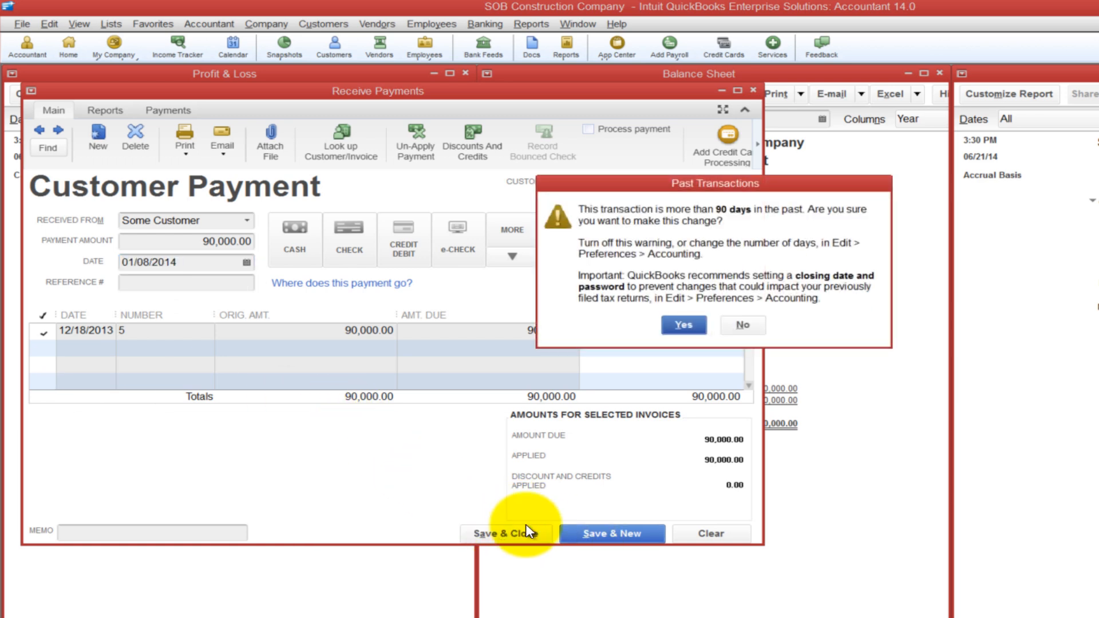
{"action": "left_click", "coordinate": [681, 325]}
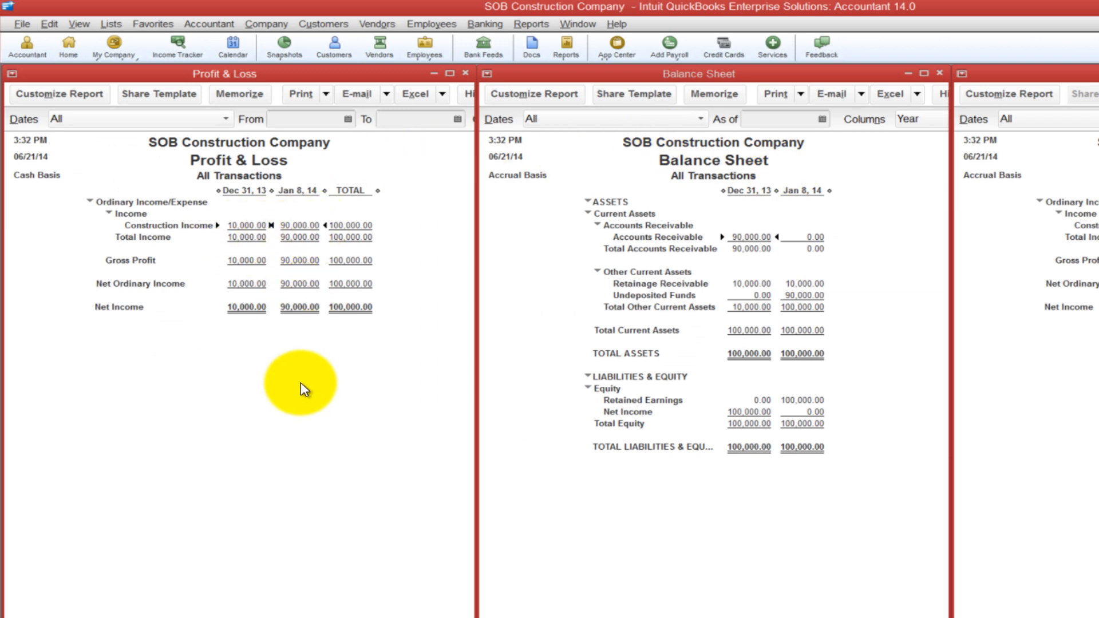
{"action": "left_click", "coordinate": [244, 226]}
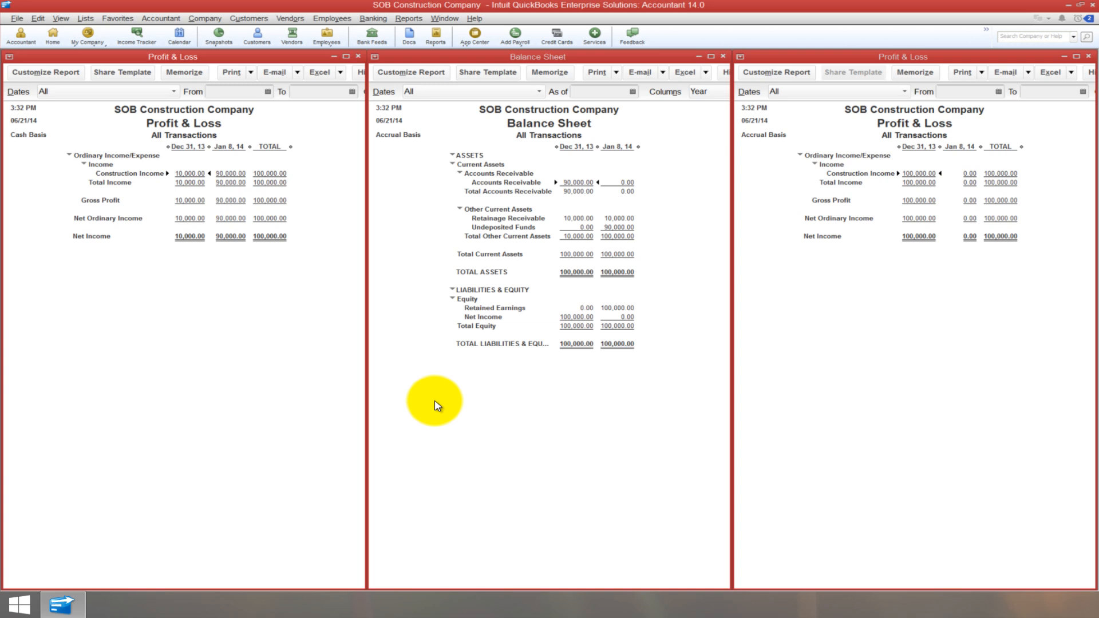
Start a new invoice for Some Customer dated 01/31/2014.
{"action": "key", "text": "ctrl+i"}
{"action": "type", "text": "Some Customer"}
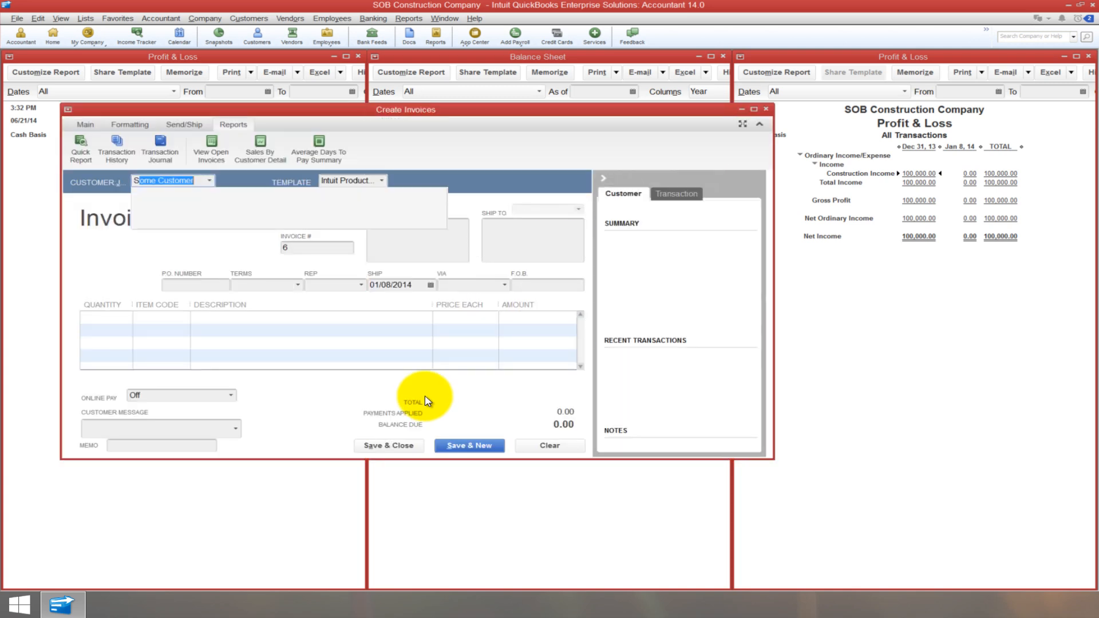
{"action": "key", "text": "Tab"}
{"action": "left_click", "coordinate": [347, 222]}
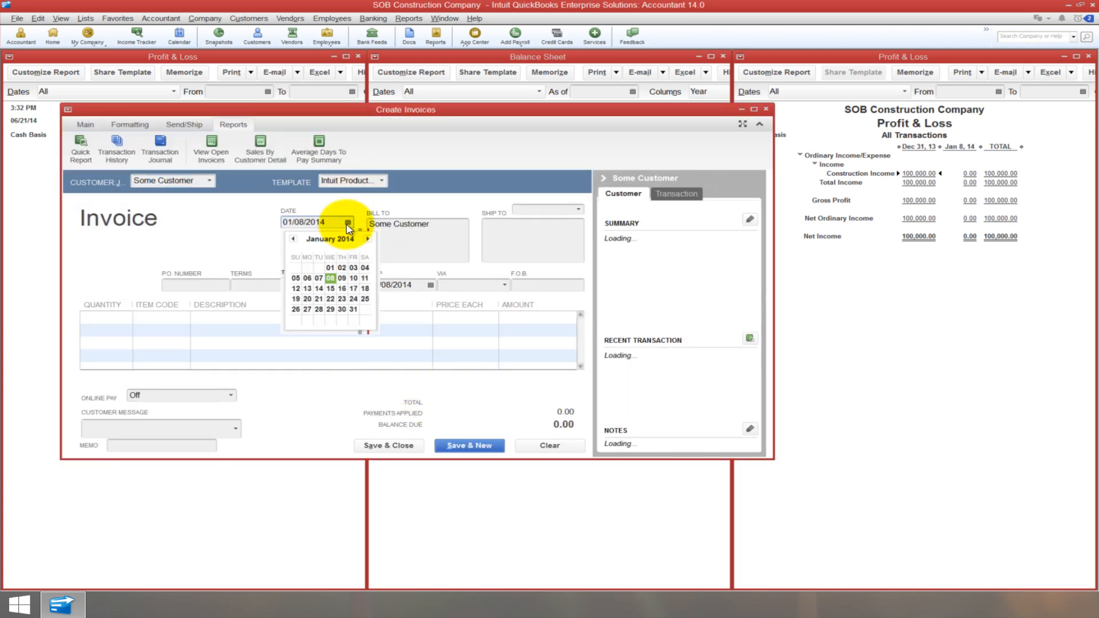
{"action": "left_click", "coordinate": [353, 308]}
Add a Retention line priced at 10,000.00 to the new invoice, leaving the quantity blank.
{"action": "left_click", "coordinate": [146, 318]}
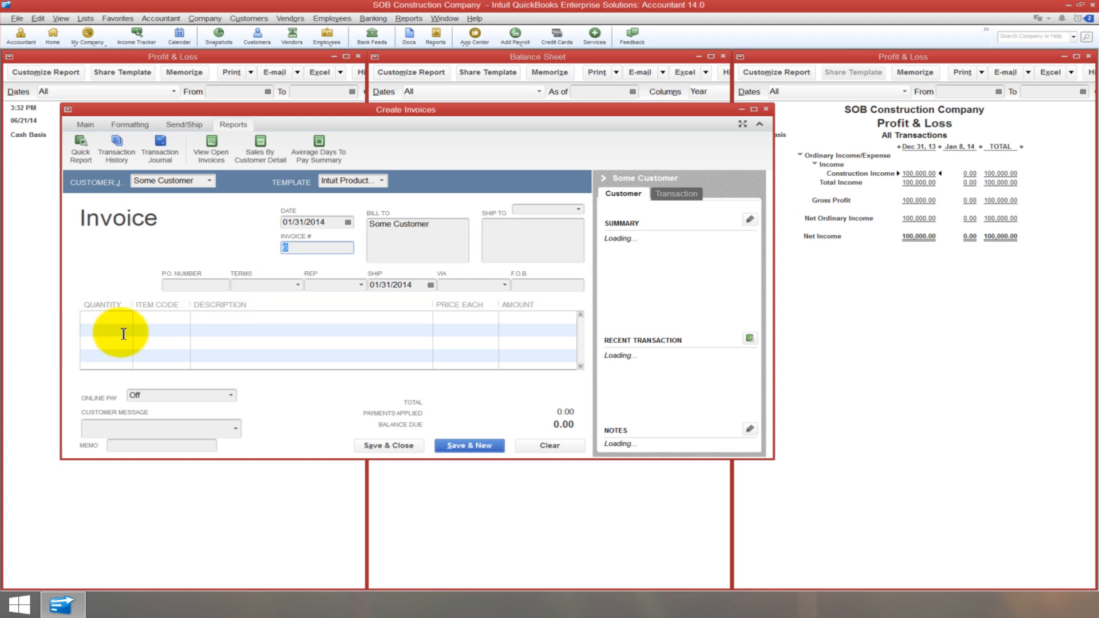
{"action": "type", "text": "Retention"}
{"action": "key", "text": "Tab"}
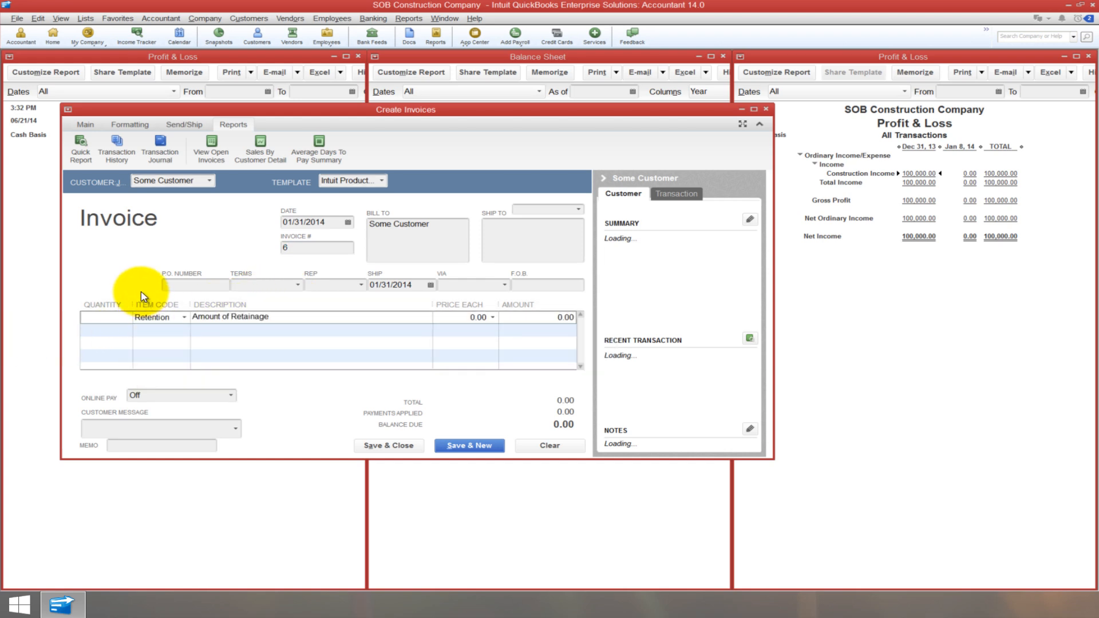
{"action": "key", "text": "Tab"}
{"action": "type", "text": "100"}
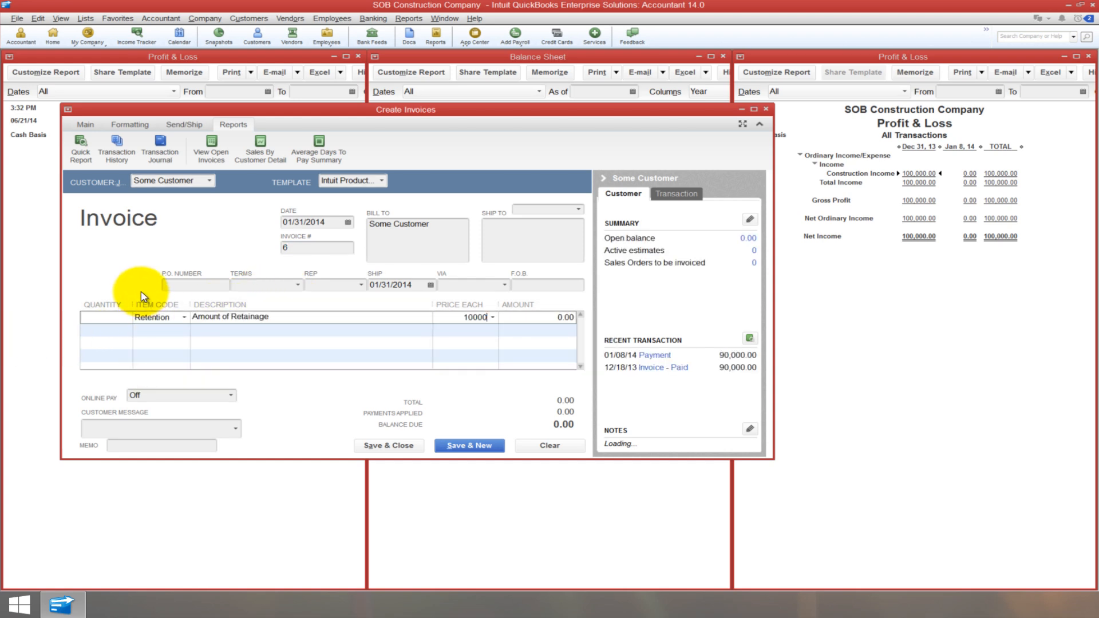
{"action": "key", "text": "Tab"}
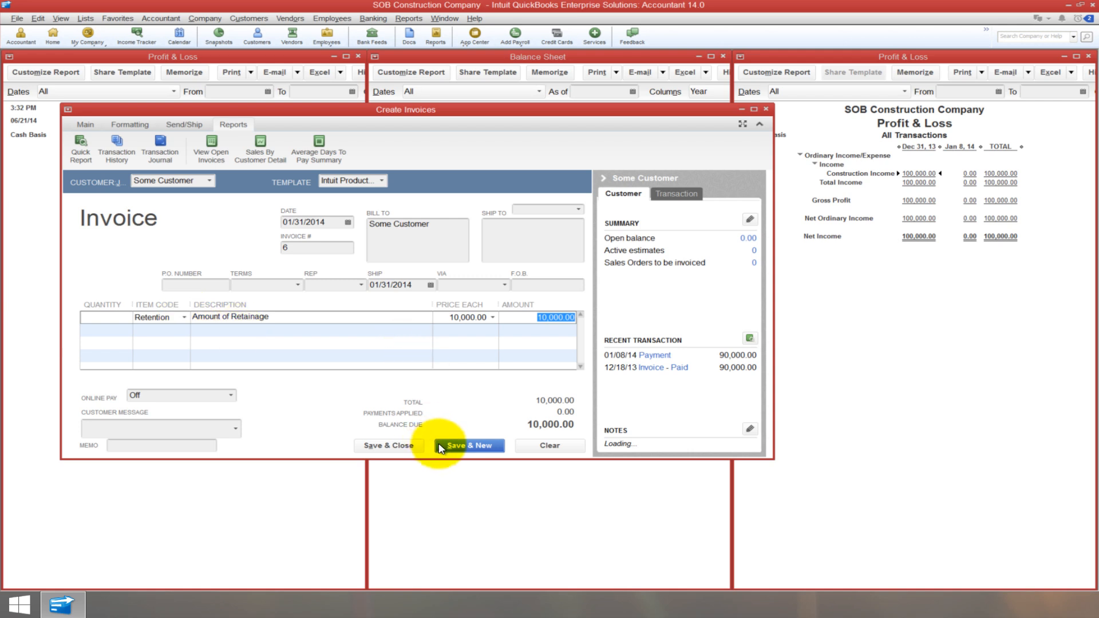
Save and close the retention invoice, accepting the past date and skipping the spelling corrections.
{"action": "left_click", "coordinate": [388, 446]}
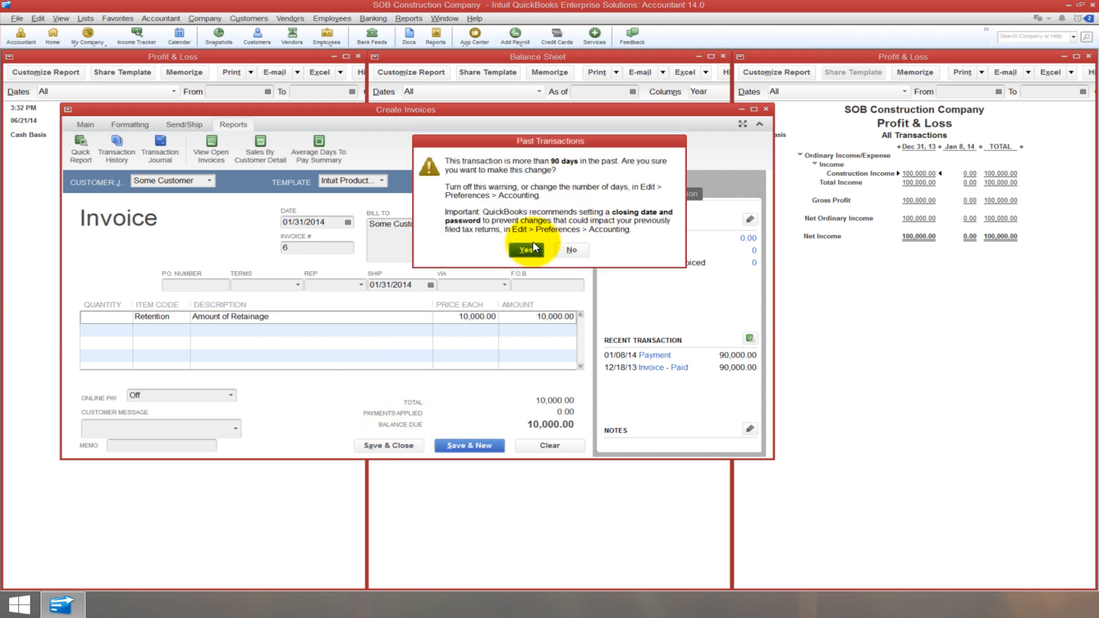
{"action": "left_click", "coordinate": [529, 250]}
{"action": "left_click", "coordinate": [648, 381]}
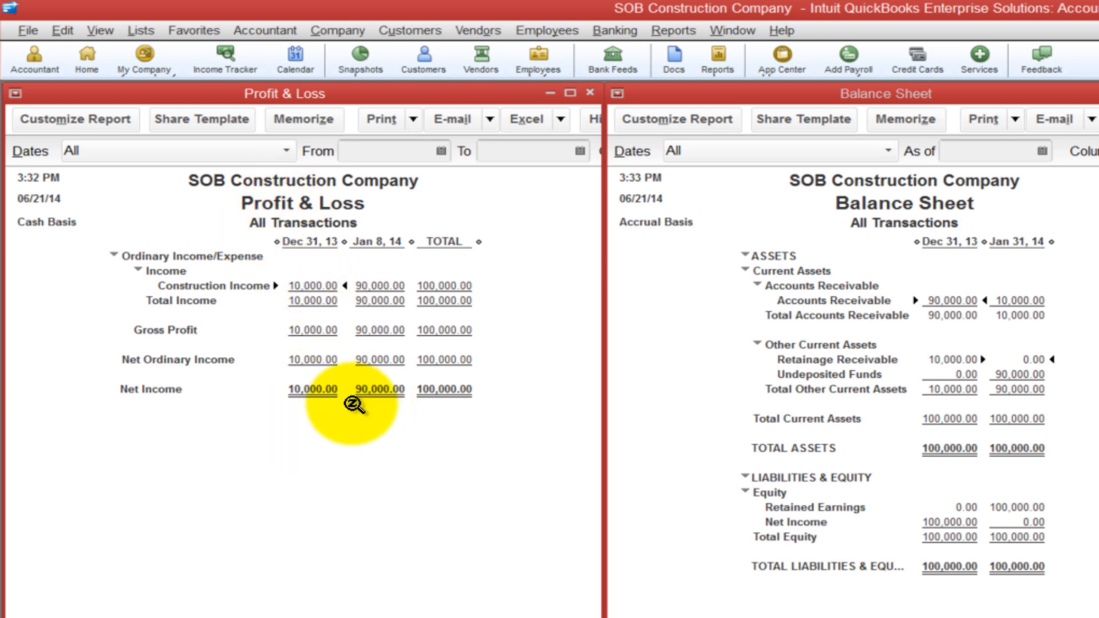
Open the 12/18/2013 invoice behind the cash-basis construction income and change its date to 01/01/2014.
{"action": "double_click", "coordinate": [316, 286]}
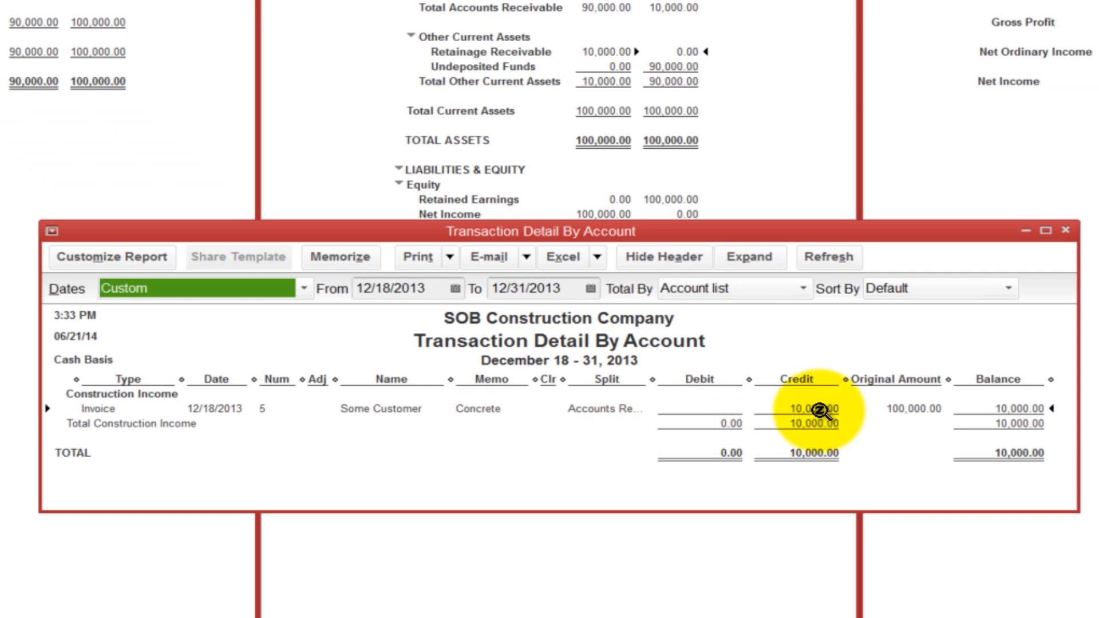
{"action": "double_click", "coordinate": [910, 492]}
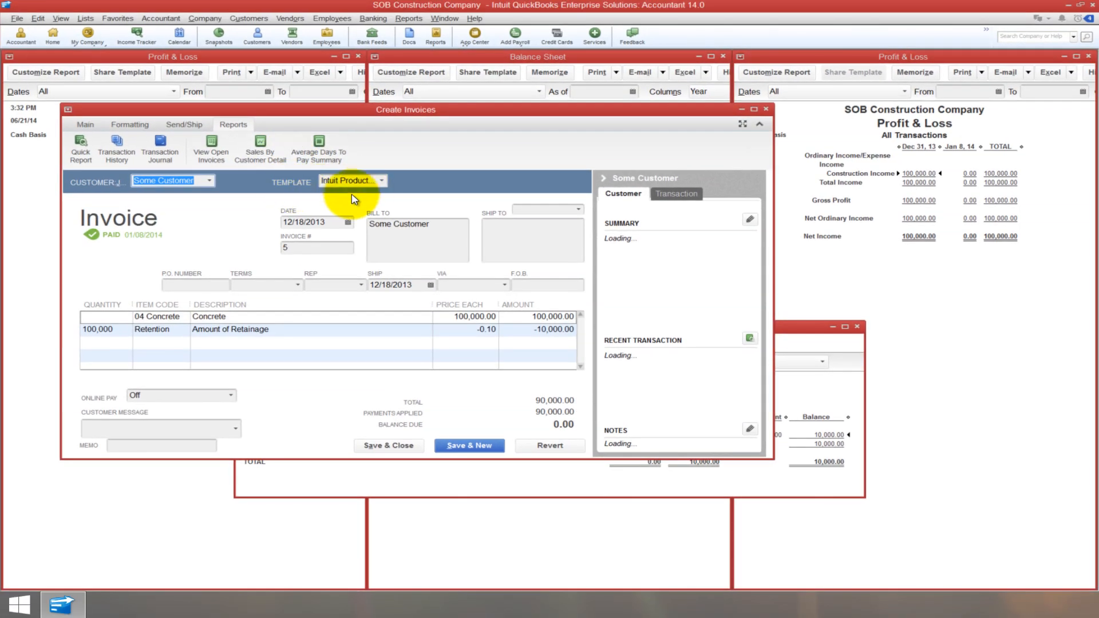
{"action": "left_click", "coordinate": [347, 223]}
{"action": "left_click", "coordinate": [367, 239]}
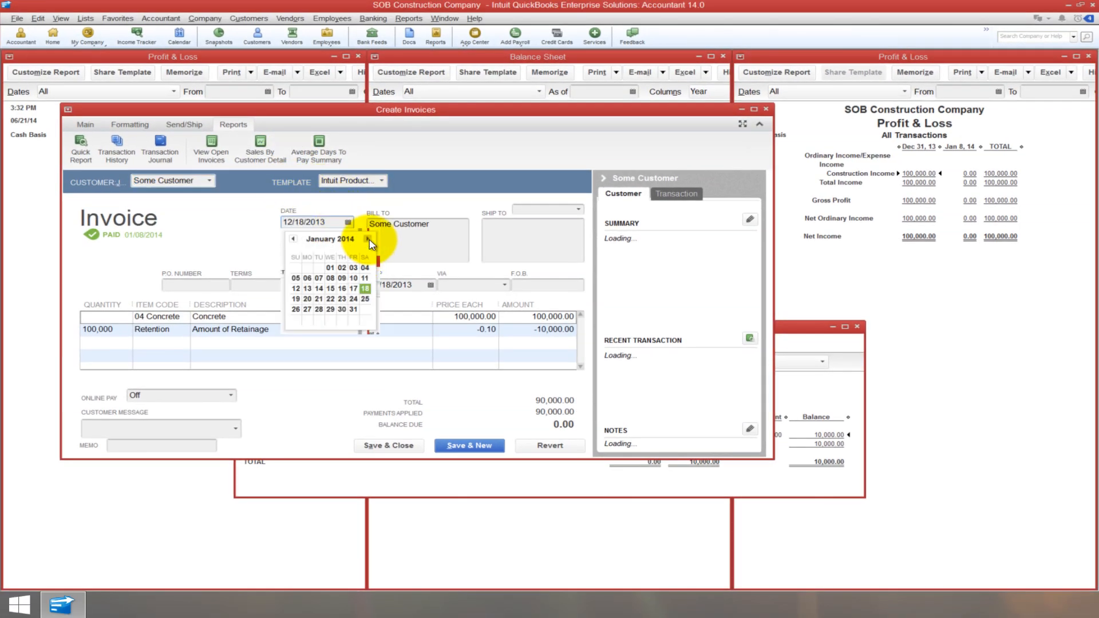
{"action": "left_click", "coordinate": [332, 268]}
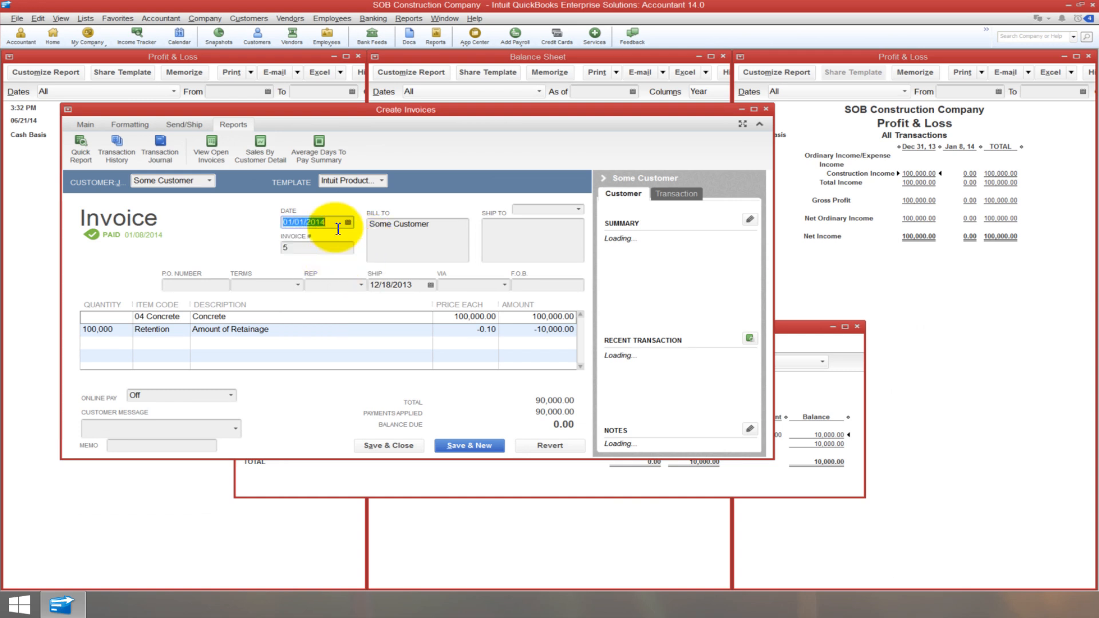
Save and close the redated invoice, accepting the past date and skipping spelling corrections, and close the transaction detail report.
{"action": "left_click", "coordinate": [386, 445]}
{"action": "left_click", "coordinate": [498, 198]}
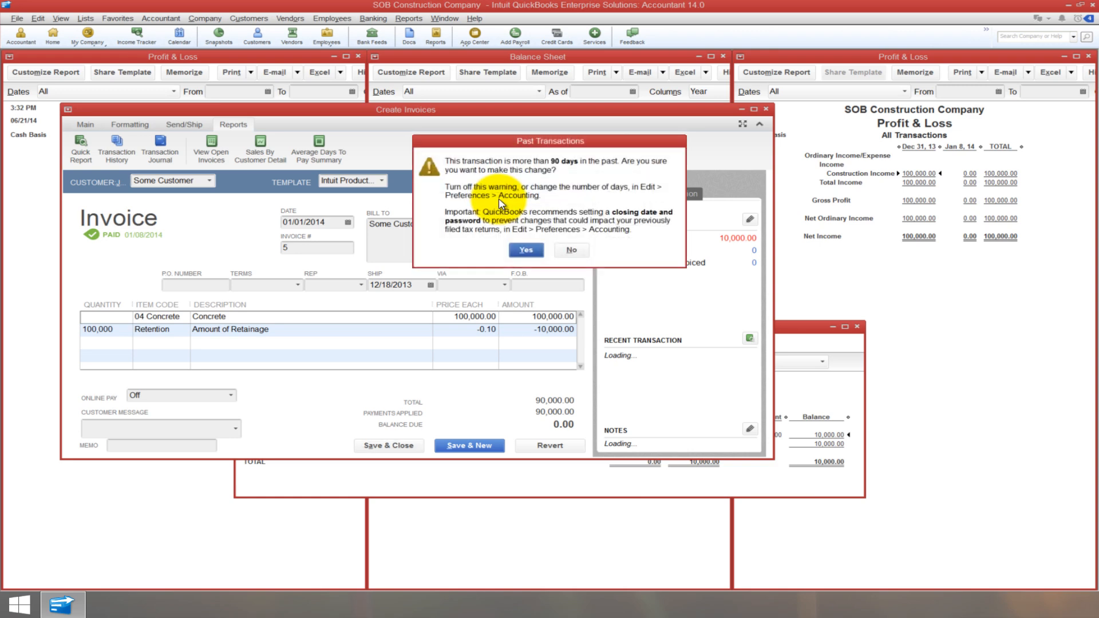
{"action": "left_click", "coordinate": [523, 250]}
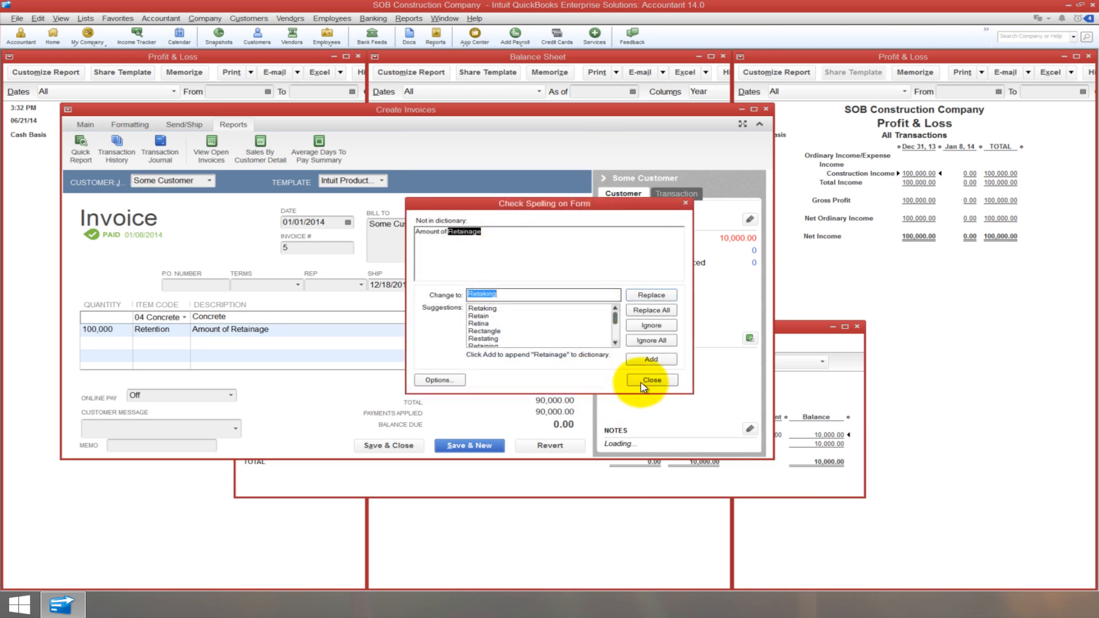
{"action": "left_click", "coordinate": [645, 379]}
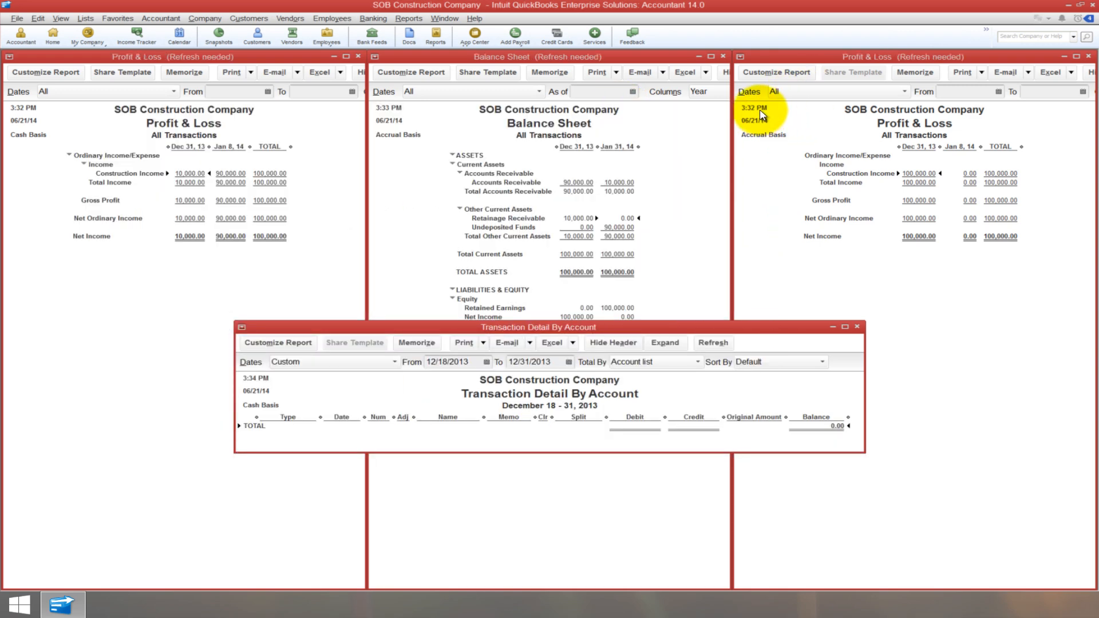
{"action": "left_click", "coordinate": [857, 327]}
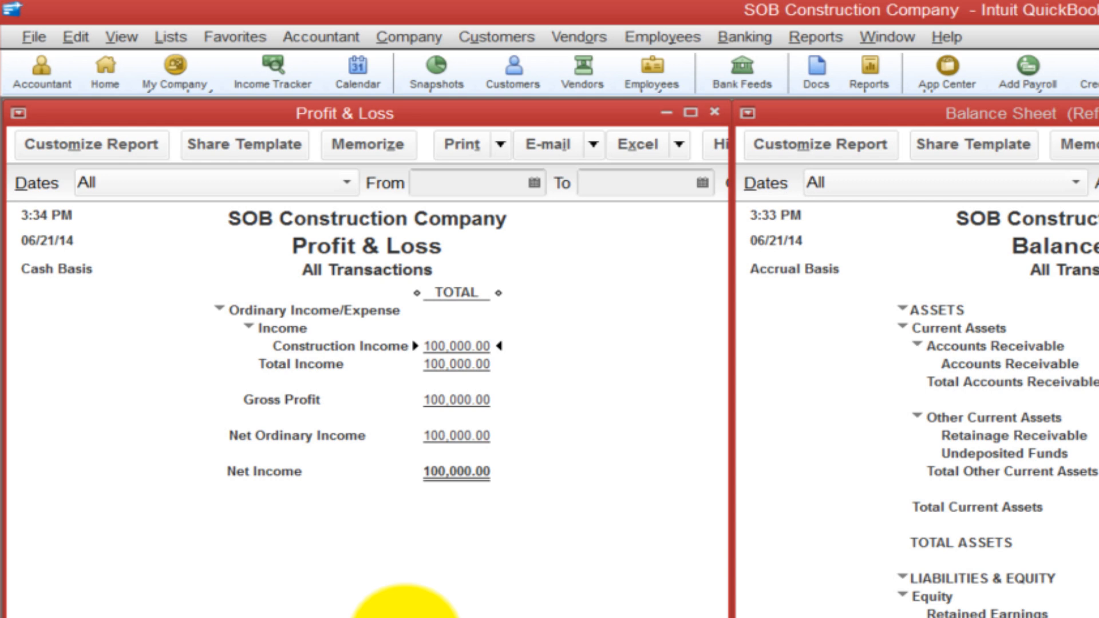
Reopen the concrete invoice from the cash-basis construction income and set its date back to 12/18/2013.
{"action": "left_click", "coordinate": [441, 348]}
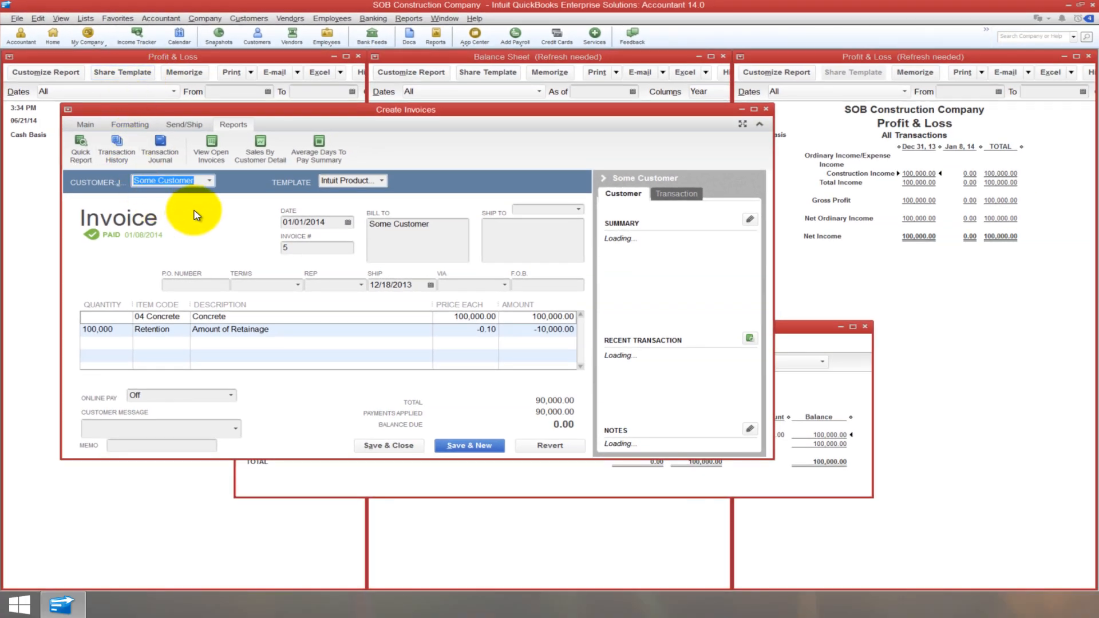
{"action": "left_click", "coordinate": [348, 222]}
{"action": "left_click", "coordinate": [292, 242]}
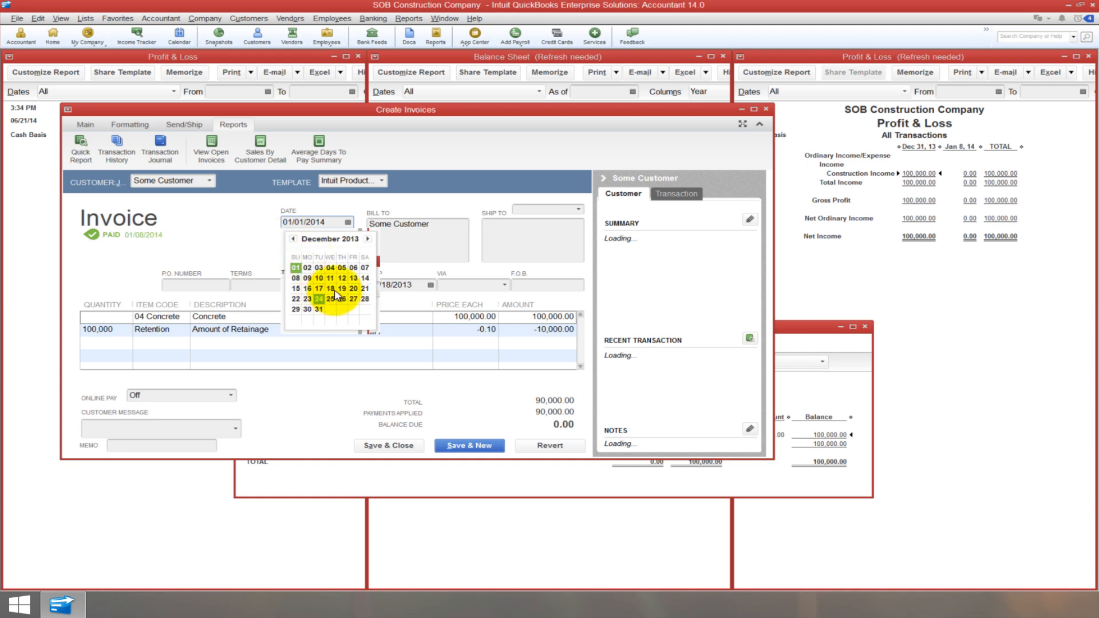
{"action": "left_click", "coordinate": [332, 289]}
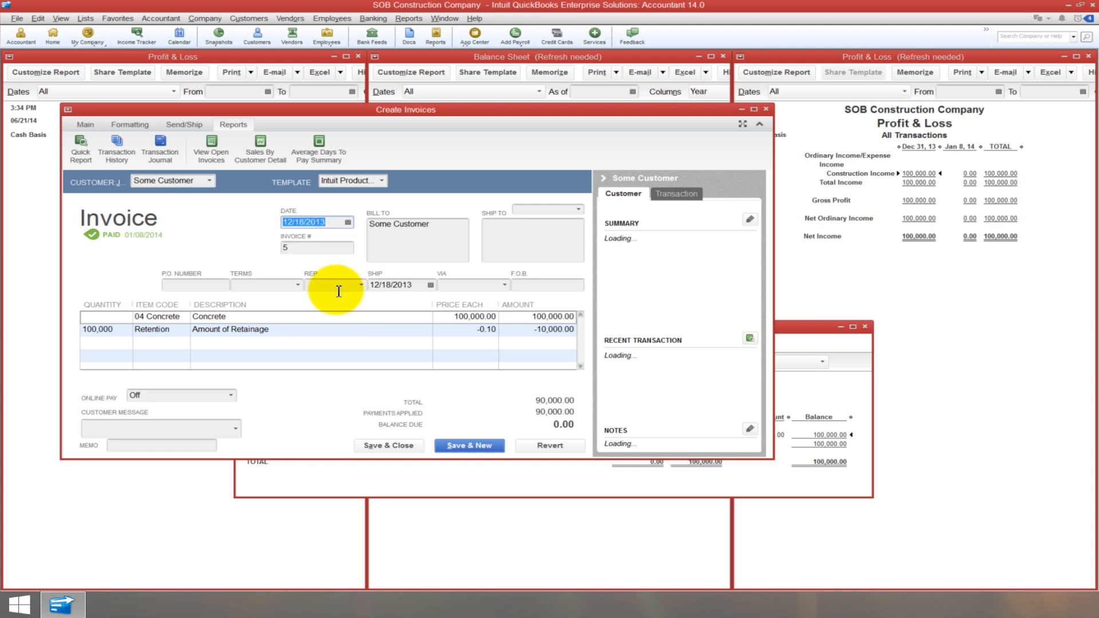
Save and close the concrete invoice, accepting the past date and skipping the spelling corrections.
{"action": "left_click", "coordinate": [388, 446]}
{"action": "left_click", "coordinate": [496, 200]}
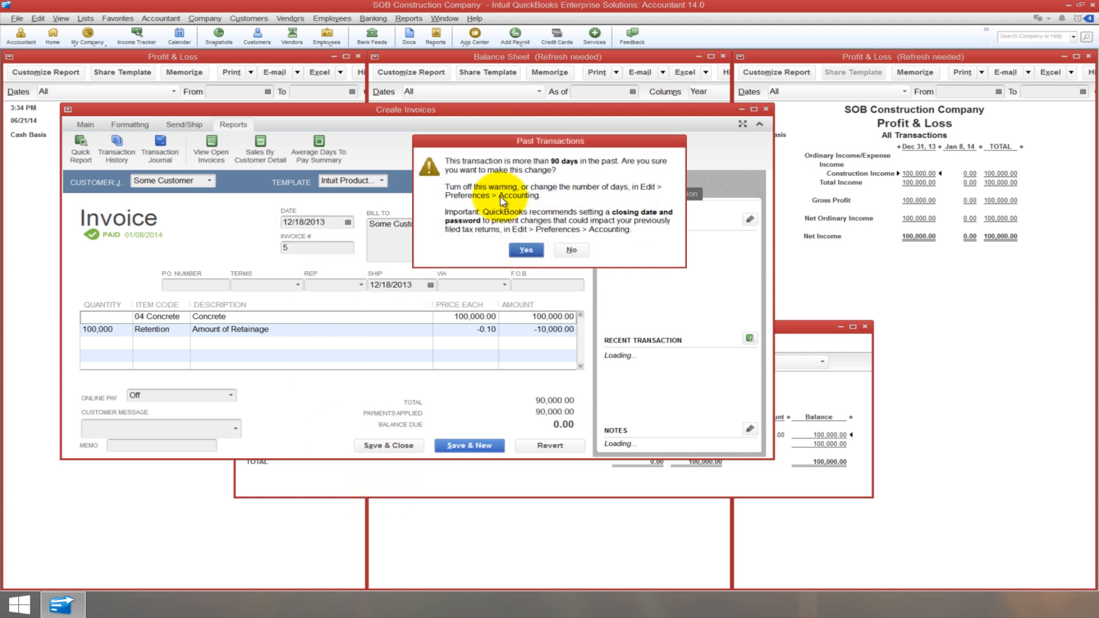
{"action": "left_click", "coordinate": [522, 249]}
{"action": "left_click", "coordinate": [645, 373]}
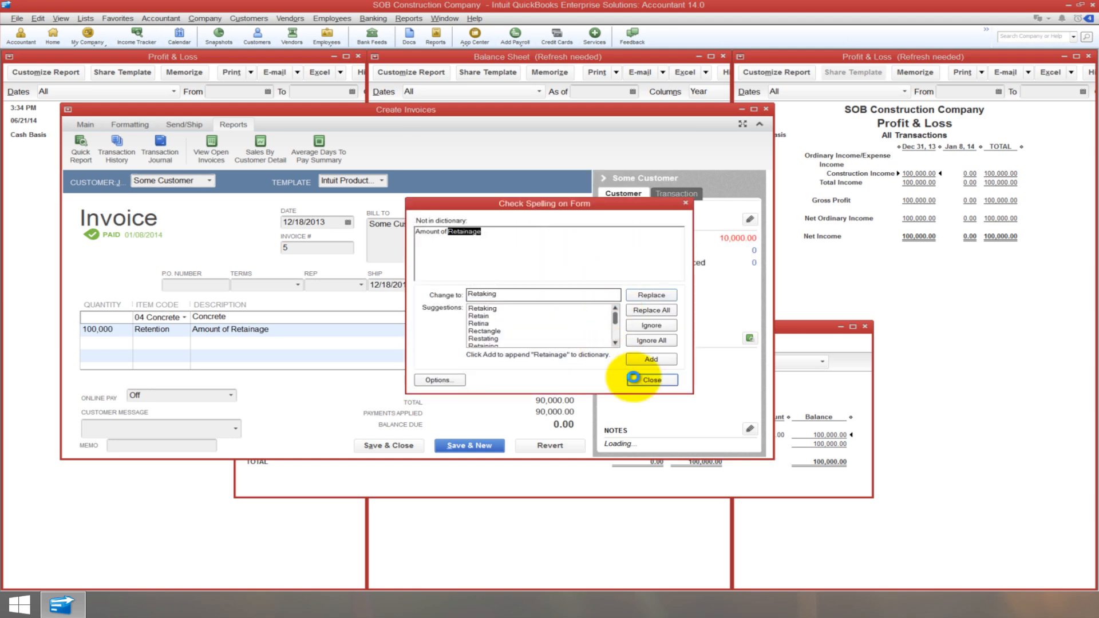
Close the transaction detail report and refresh the Balance Sheet and the accrual-basis Profit & Loss.
{"action": "left_click", "coordinate": [777, 104]}
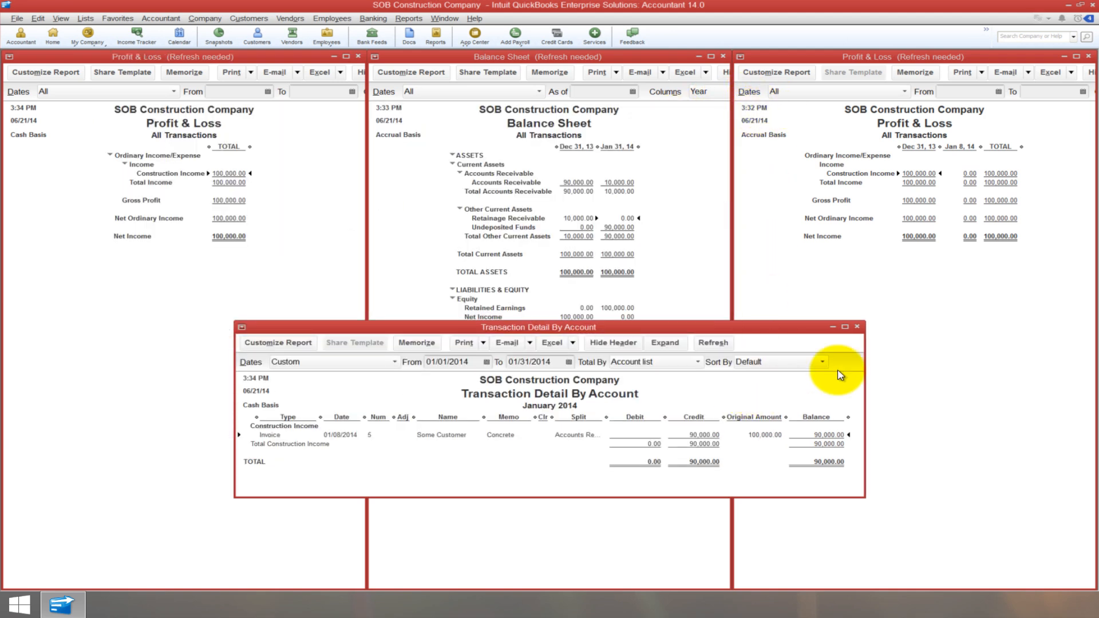
{"action": "left_click", "coordinate": [852, 327]}
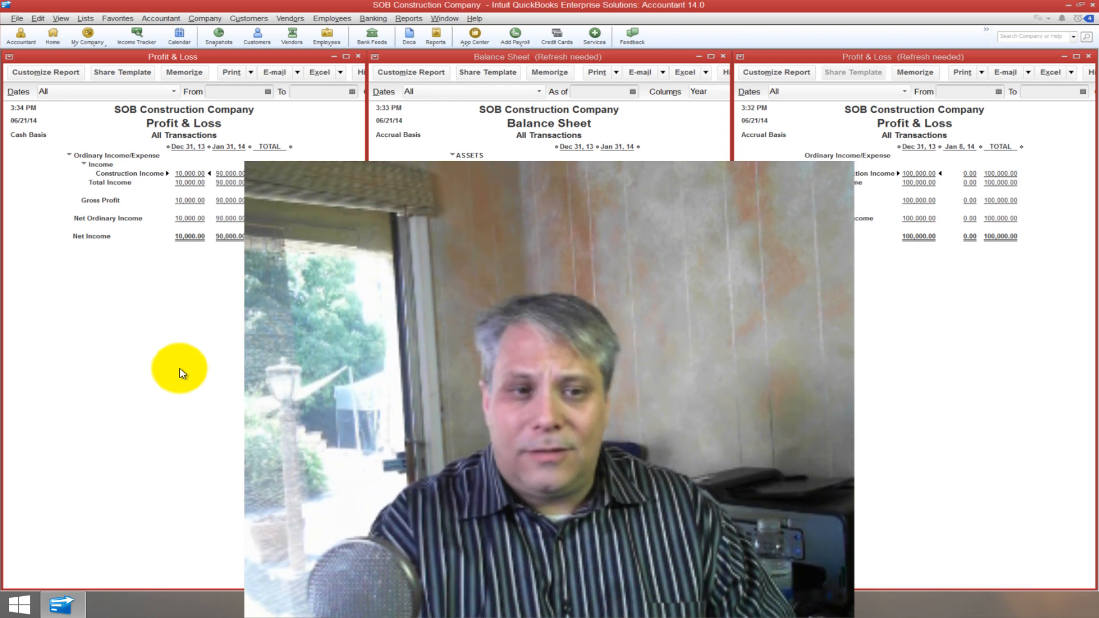
{"action": "left_click", "coordinate": [440, 191]}
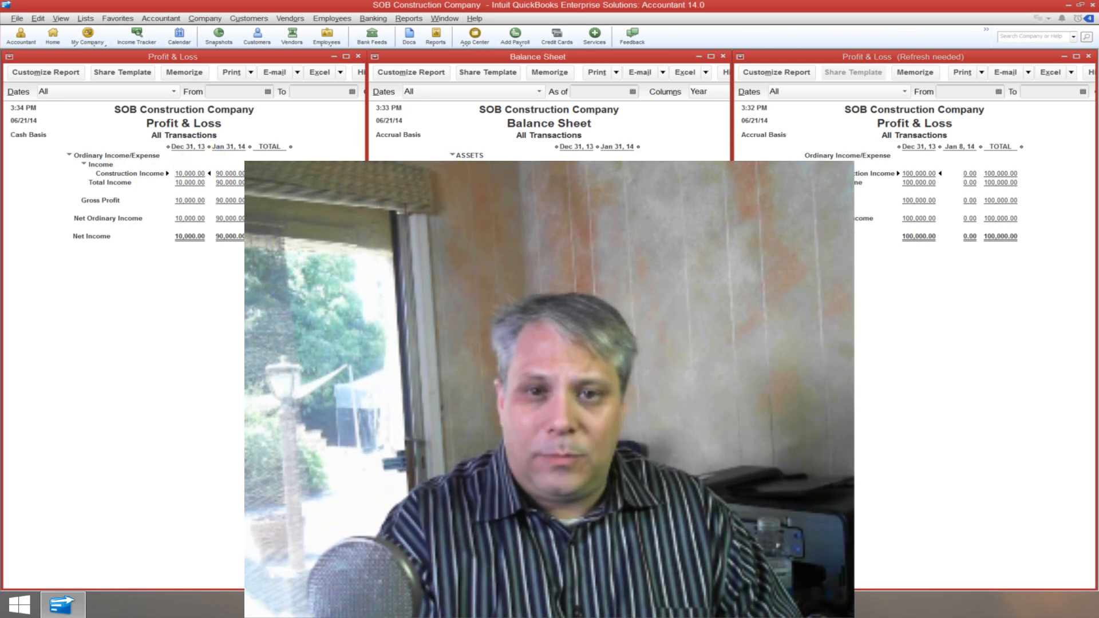
{"action": "left_click", "coordinate": [832, 333]}
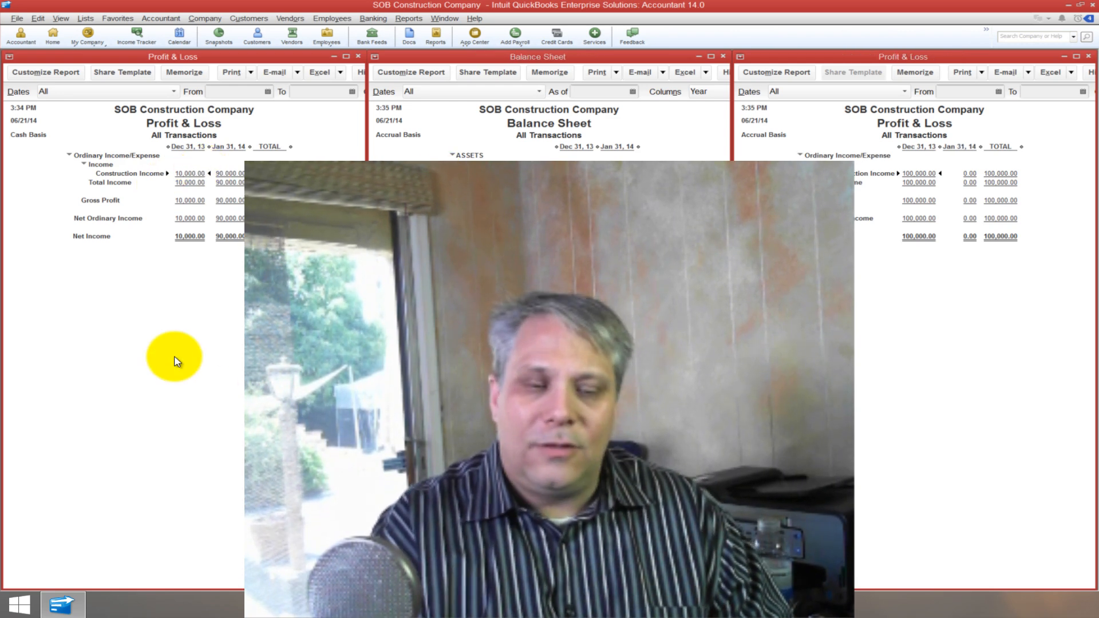